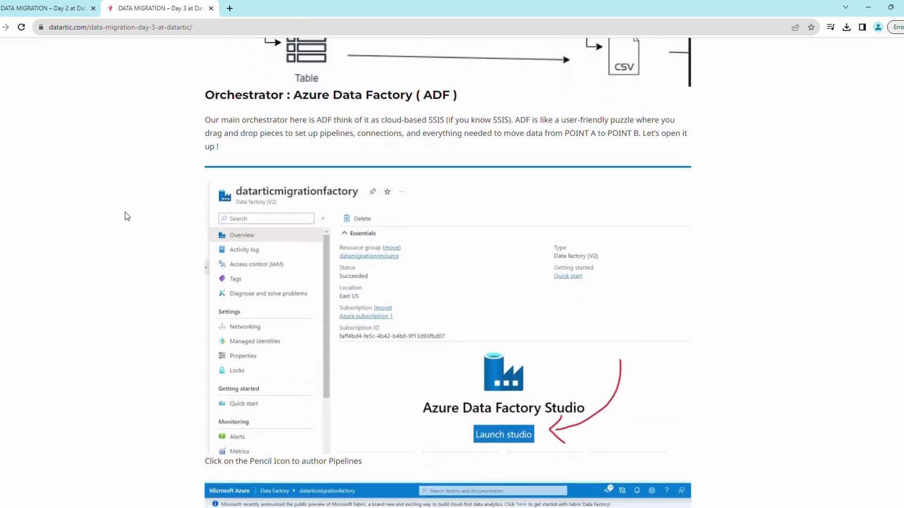
- Read through the Day 3 data migration article's sections on Azure Data Factory, the migration phases and creating the first pipeline
{"action": "scroll", "coordinate": [127, 217], "scroll_direction": "down", "scroll_amount": 7}
{"action": "scroll", "coordinate": [126, 214], "scroll_direction": "down", "scroll_amount": 2}
{"action": "scroll", "coordinate": [126, 214], "scroll_direction": "down", "scroll_amount": 2}
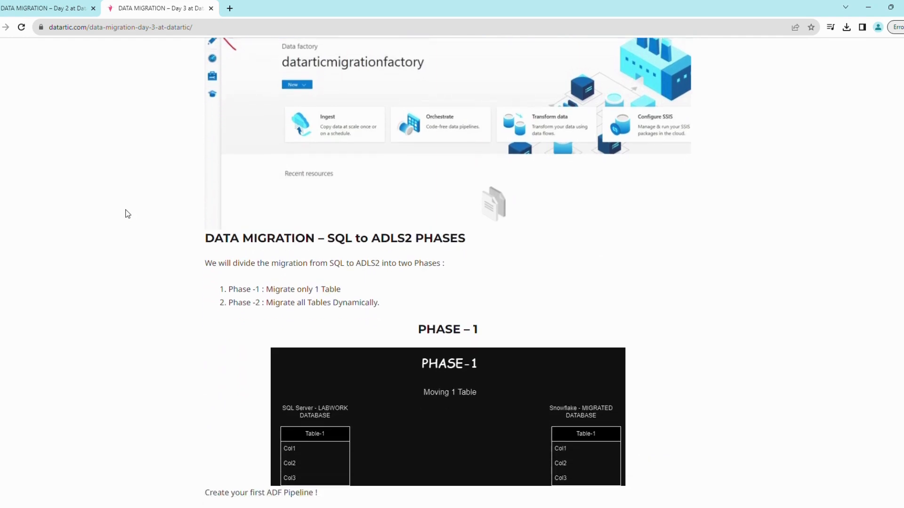
{"action": "scroll", "coordinate": [126, 215], "scroll_direction": "down", "scroll_amount": 2}
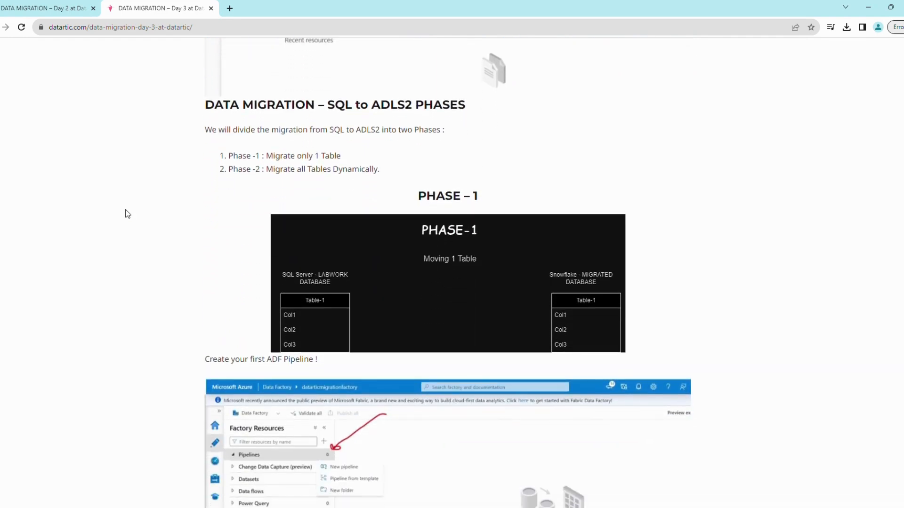
{"action": "scroll", "coordinate": [126, 214], "scroll_direction": "down", "scroll_amount": 2}
{"action": "scroll", "coordinate": [126, 214], "scroll_direction": "down", "scroll_amount": 1}
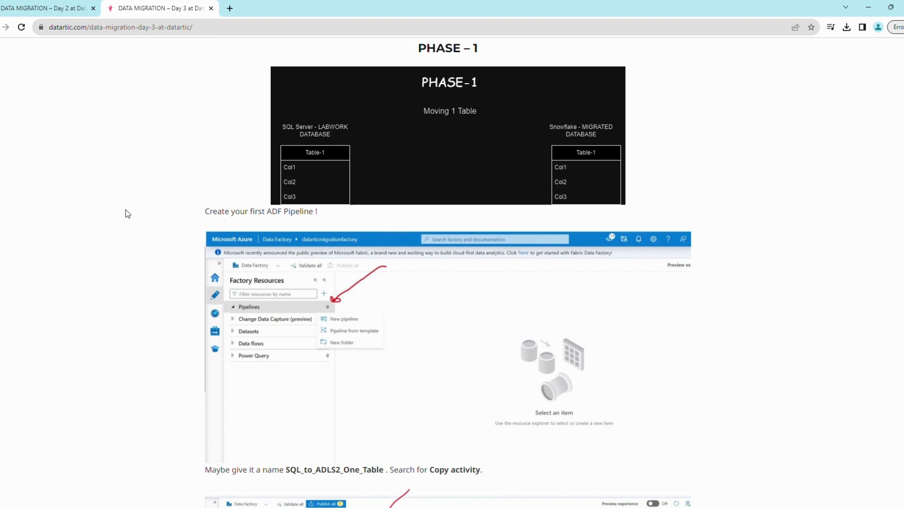
{"action": "scroll", "coordinate": [126, 214], "scroll_direction": "down", "scroll_amount": 1}
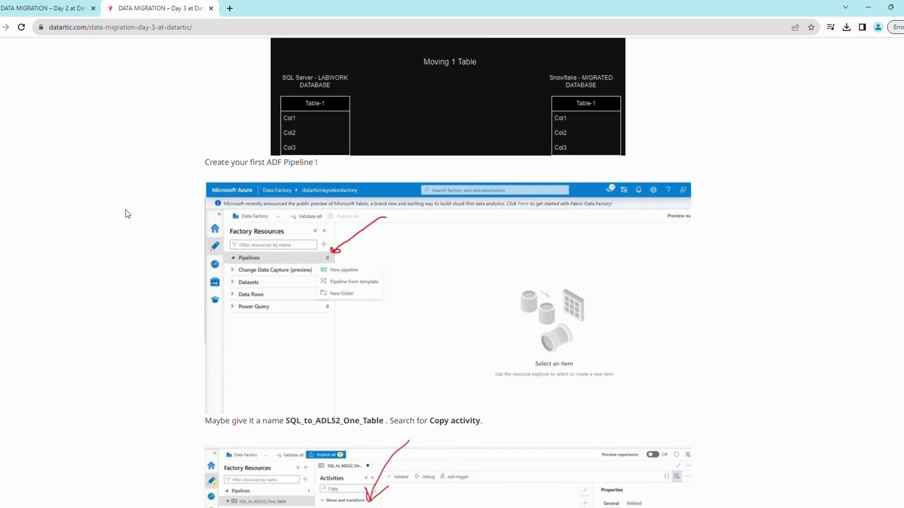
{"action": "scroll", "coordinate": [126, 214], "scroll_direction": "up", "scroll_amount": 1}
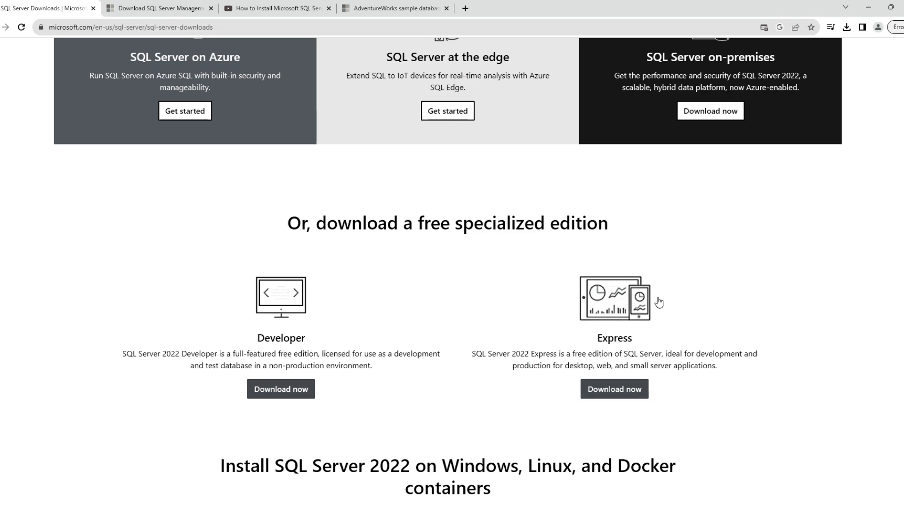
- Review the SSMS download page and the AdventureWorks backup files with their instructions for restoring the database to SQL Server
{"action": "left_click", "coordinate": [143, 8]}
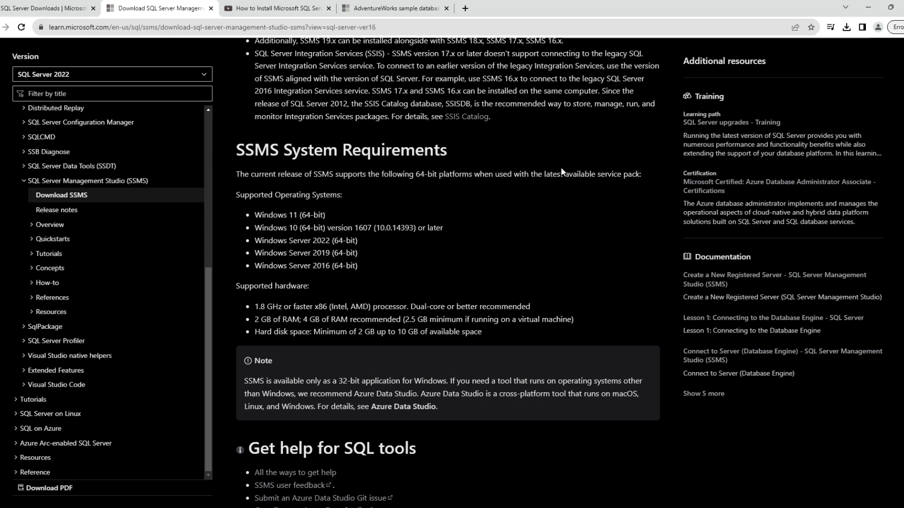
{"action": "left_click", "coordinate": [407, 9]}
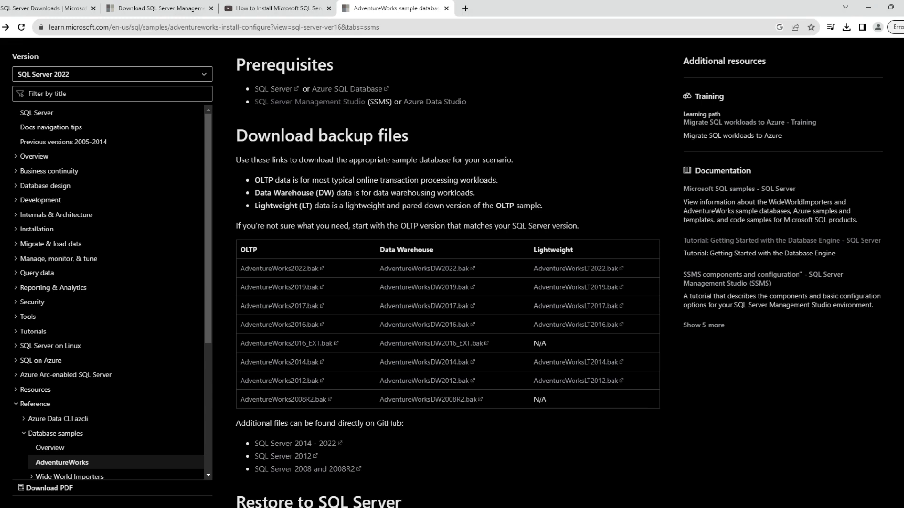
{"action": "scroll", "coordinate": [417, 256], "scroll_direction": "down", "scroll_amount": 10}
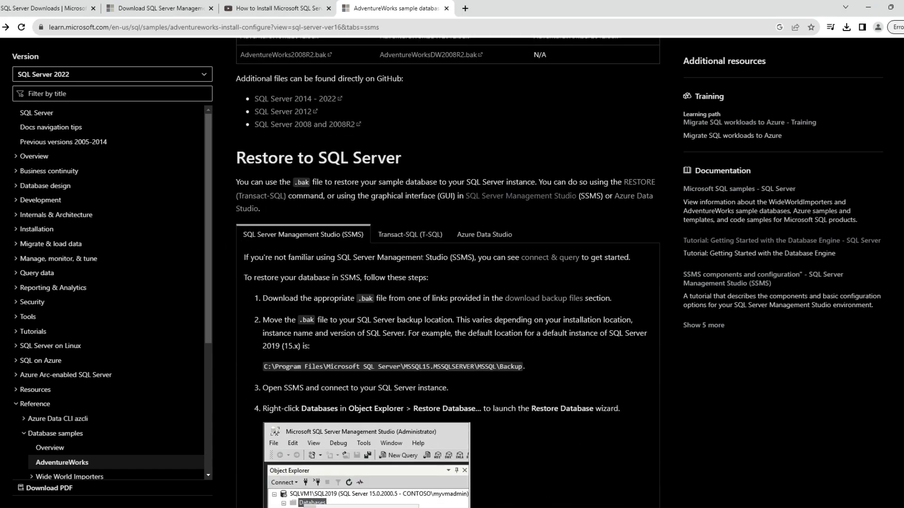
{"action": "scroll", "coordinate": [418, 256], "scroll_direction": "down", "scroll_amount": 4}
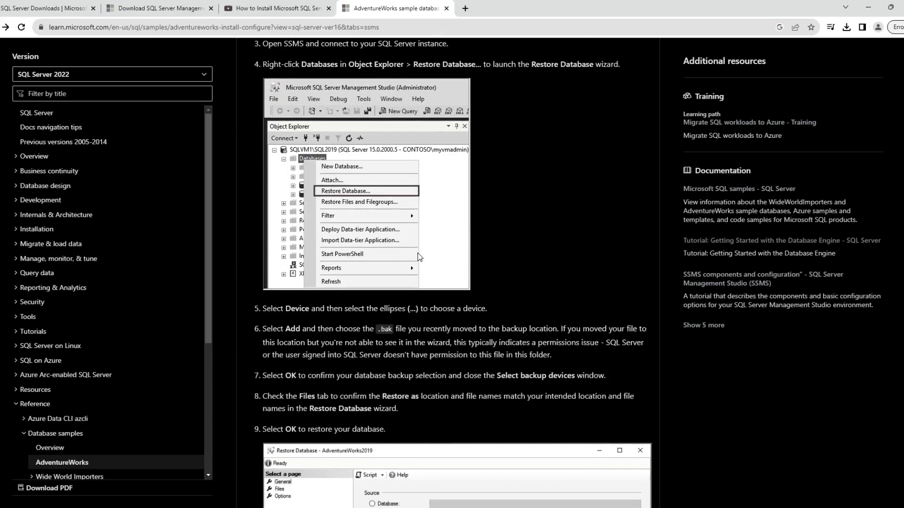
{"action": "scroll", "coordinate": [418, 256], "scroll_direction": "down", "scroll_amount": 6}
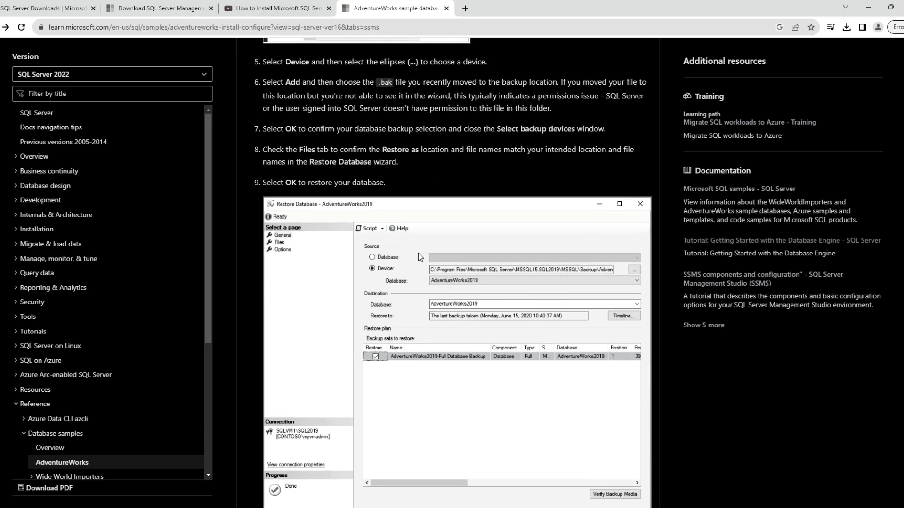
{"action": "scroll", "coordinate": [418, 256], "scroll_direction": "down", "scroll_amount": 1}
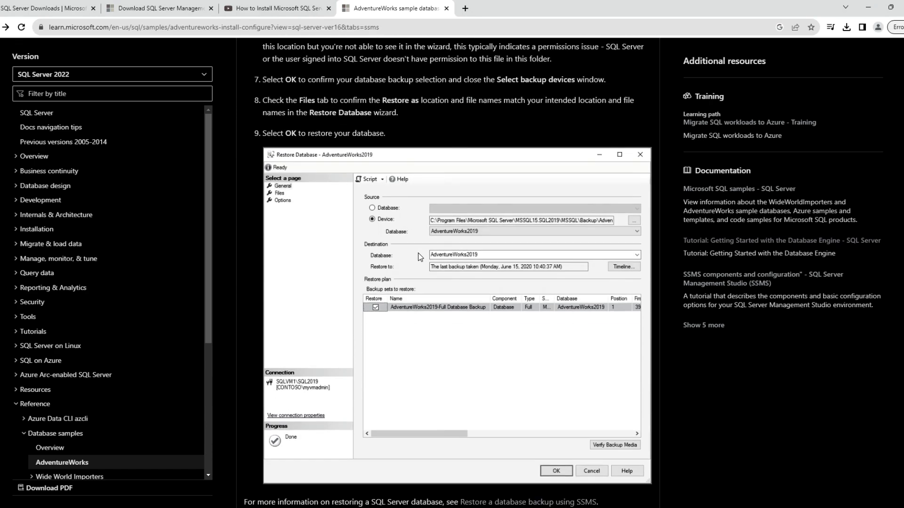
{"action": "left_click", "coordinate": [272, 5]}
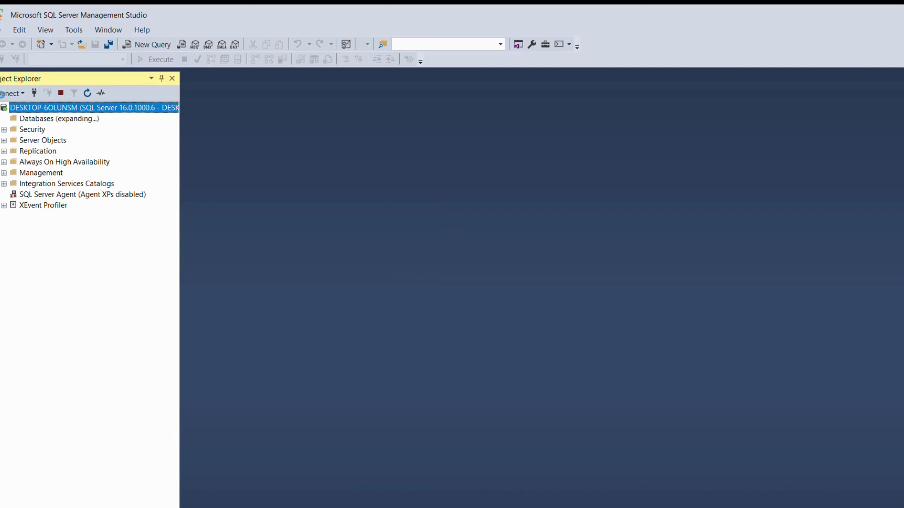
- In SQL Server Management Studio, expand the LABWORK database and look through its tables
{"action": "left_click", "coordinate": [14, 162]}
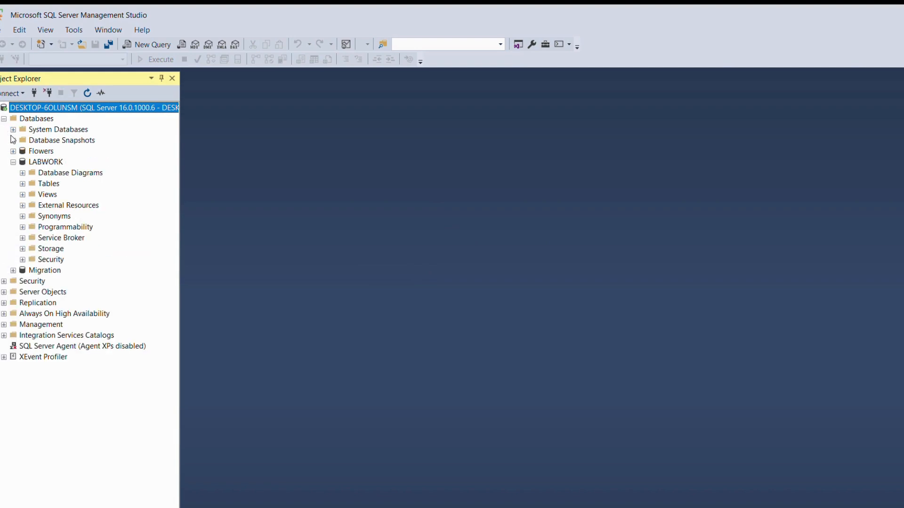
{"action": "left_click", "coordinate": [23, 184]}
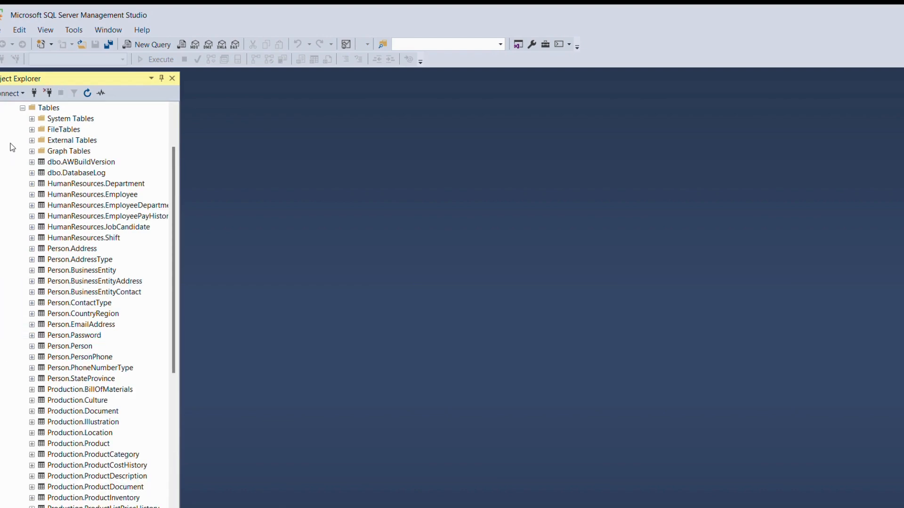
{"action": "scroll", "coordinate": [65, 202], "scroll_direction": "down", "scroll_amount": 6}
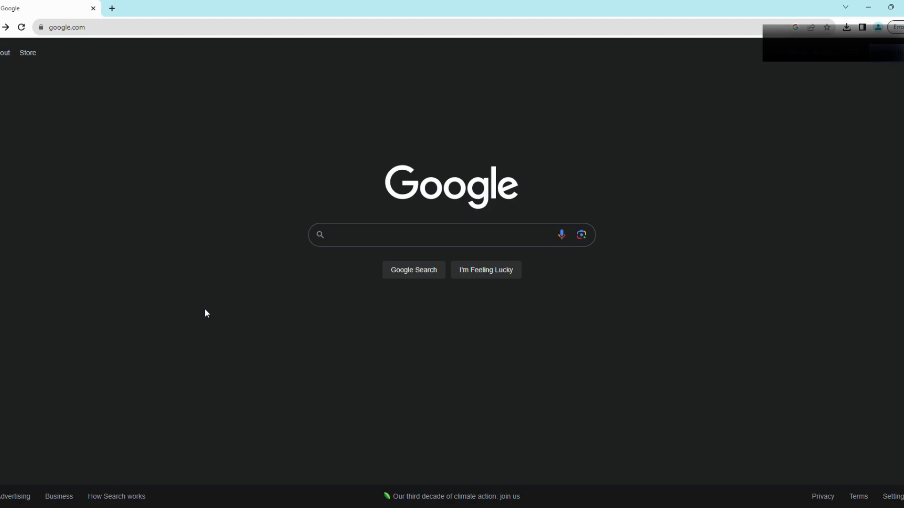
- Search Google for "azure portal" in the browser and open the Microsoft Azure Portal page
{"action": "left_click", "coordinate": [375, 241]}
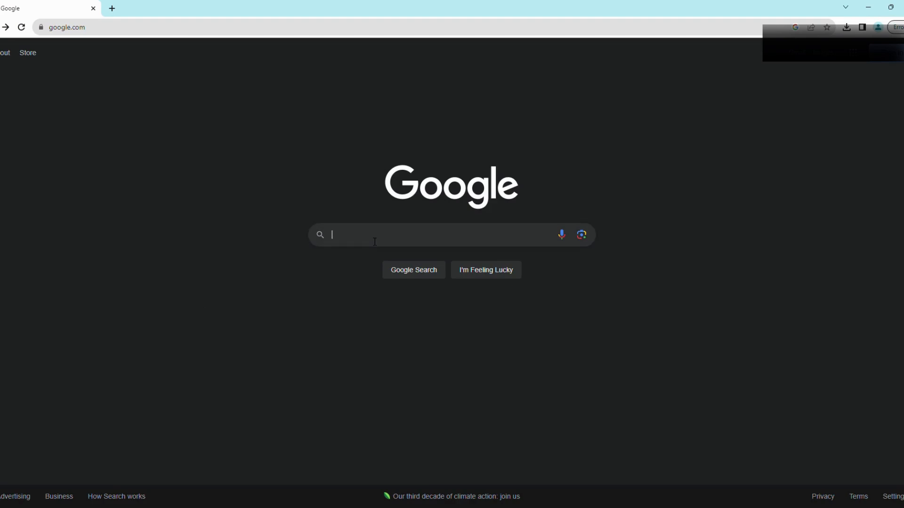
{"action": "type", "text": "azure portal"}
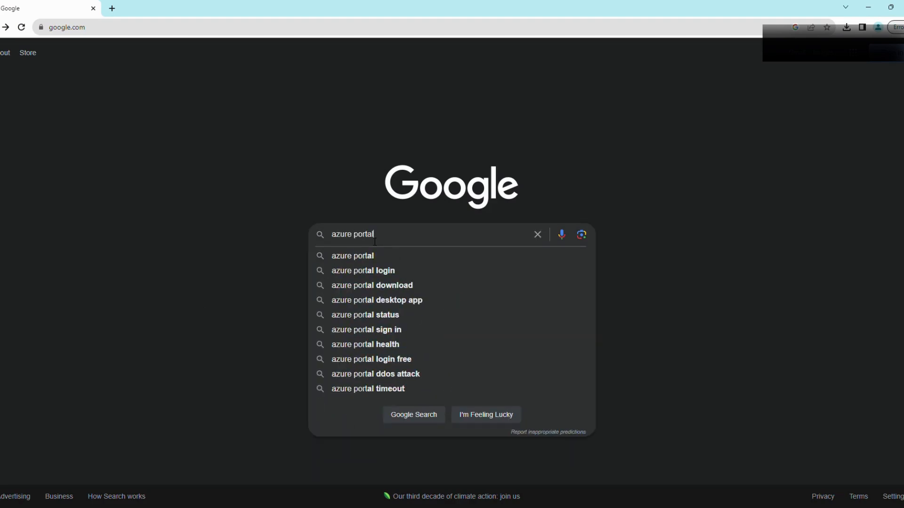
{"action": "key", "text": "Return"}
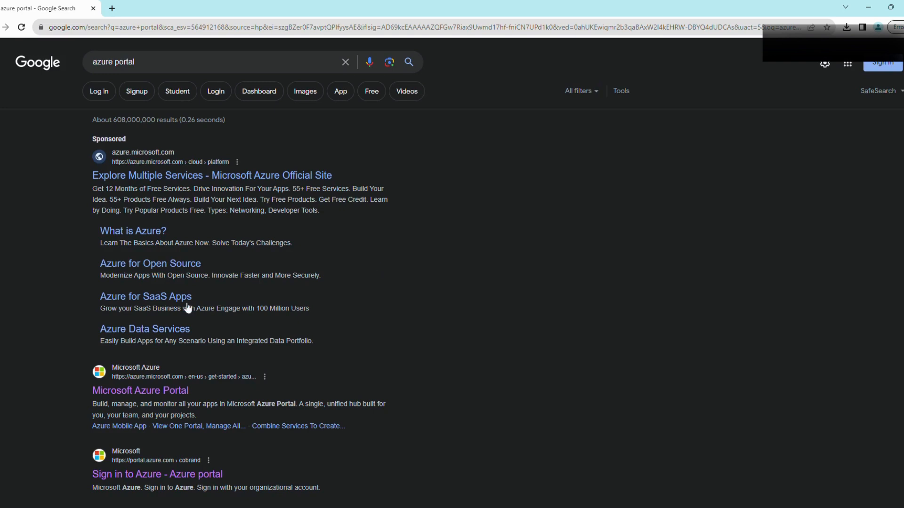
{"action": "left_click", "coordinate": [168, 383]}
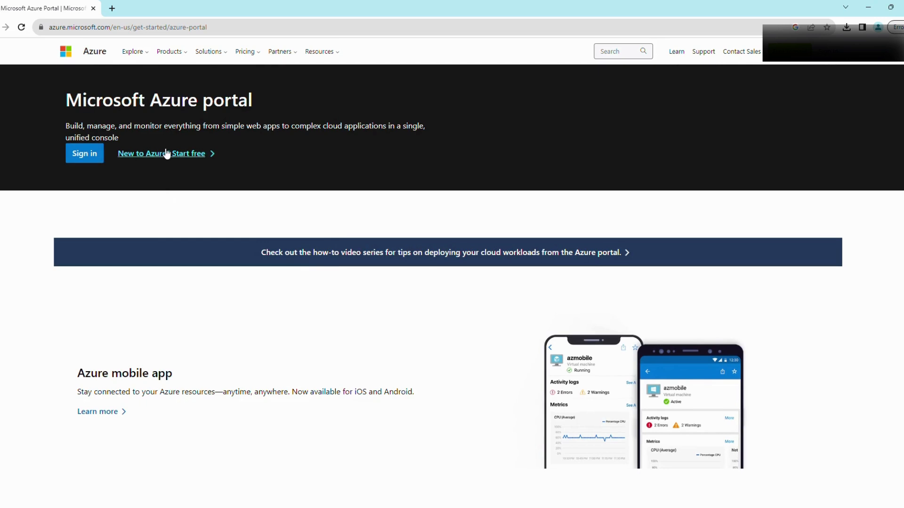
- Start the Azure free account sign-up and continue with an existing subscription in the account
{"action": "left_click", "coordinate": [196, 160]}
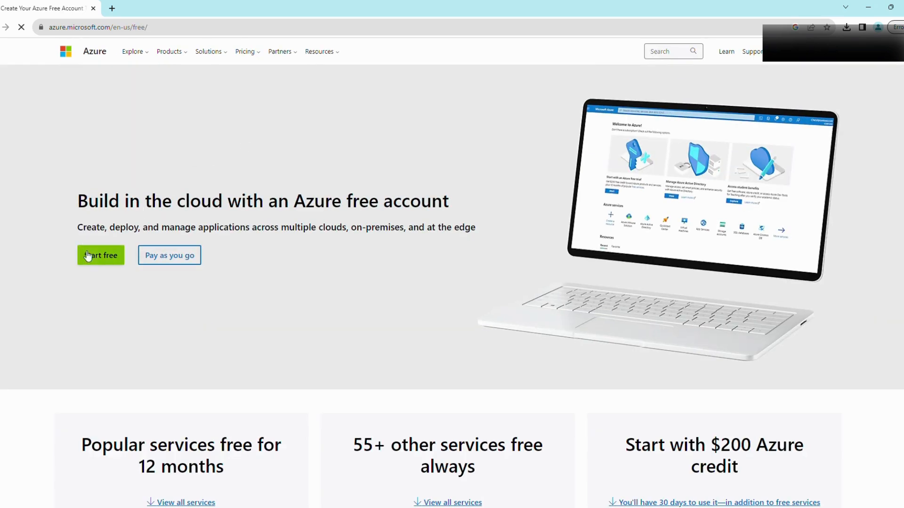
{"action": "left_click", "coordinate": [87, 256]}
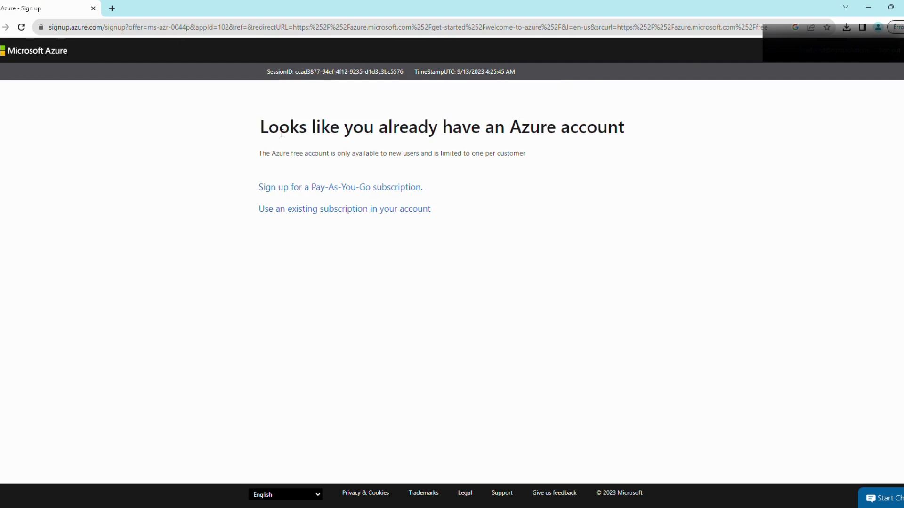
{"action": "left_click", "coordinate": [379, 214]}
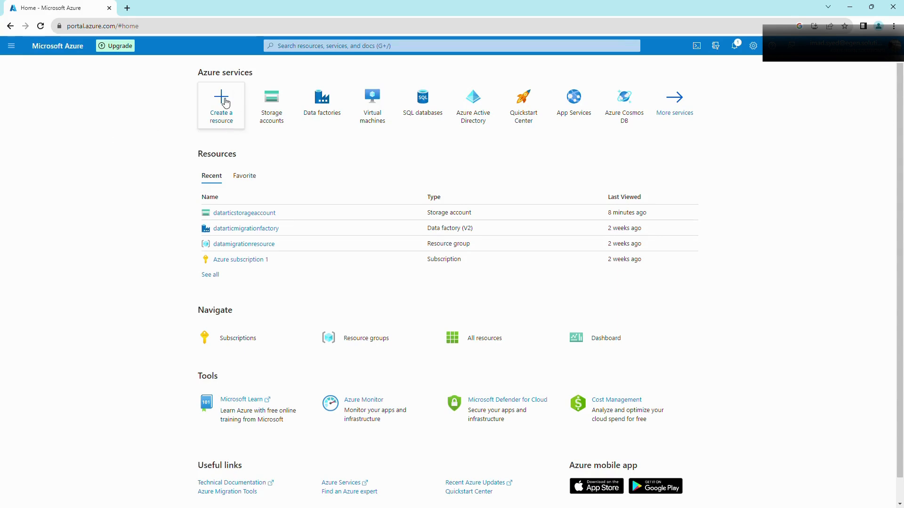
- Search the portal for "azure storage account", open the Storage accounts service and start creating a new storage account
{"action": "left_click", "coordinate": [313, 47]}
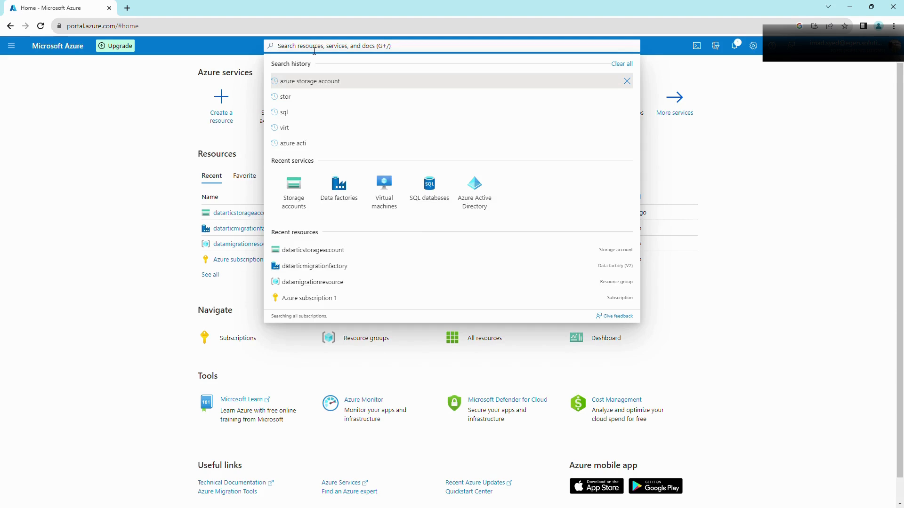
{"action": "key", "text": "Return"}
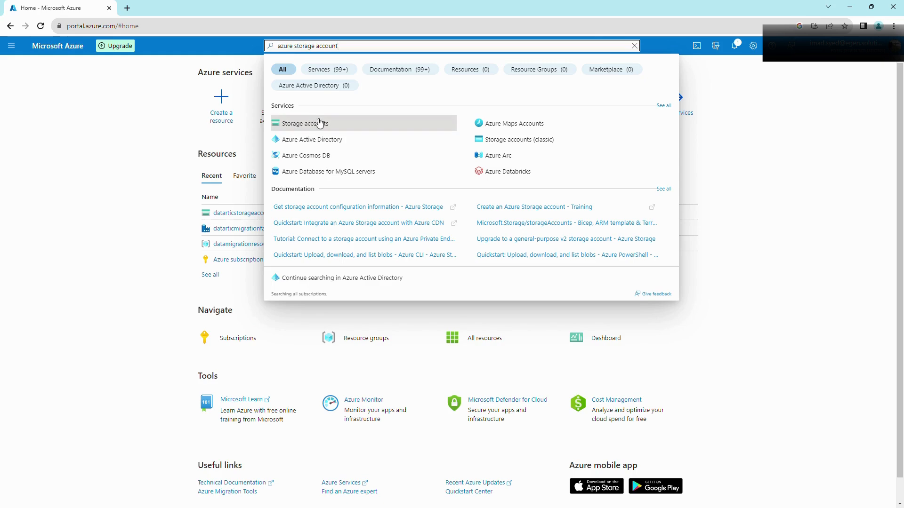
{"action": "left_click", "coordinate": [320, 123]}
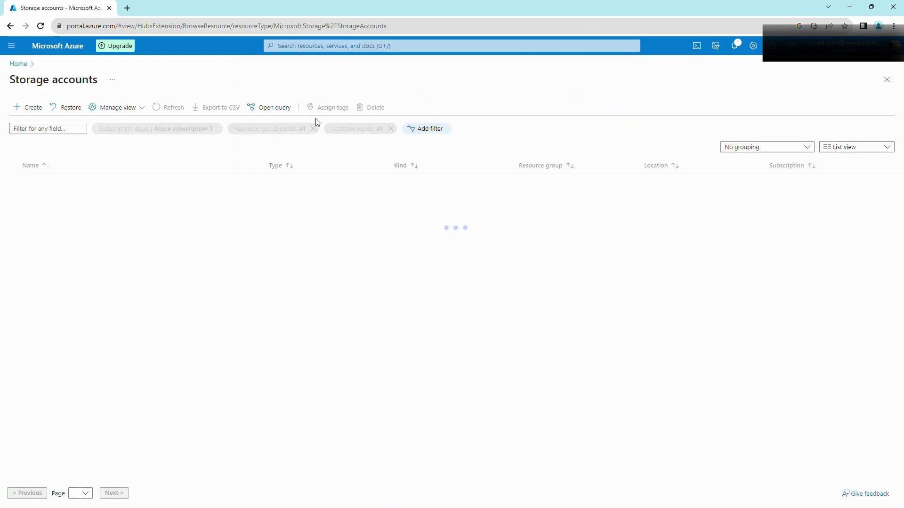
{"action": "left_click", "coordinate": [36, 107]}
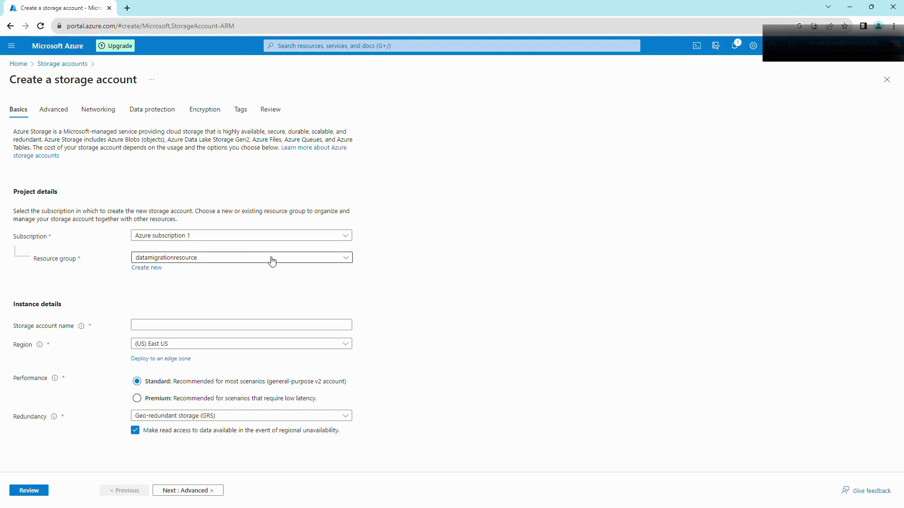
{"action": "left_click", "coordinate": [158, 269]}
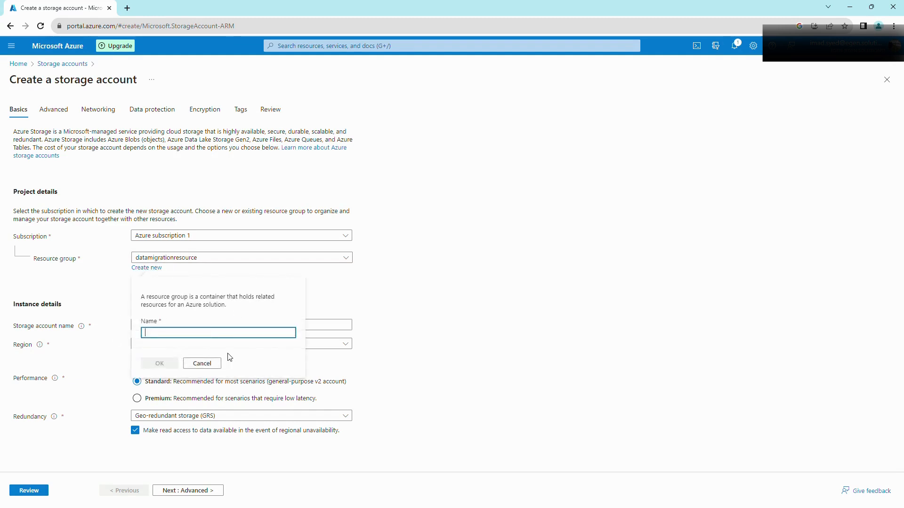
{"action": "left_click", "coordinate": [217, 364]}
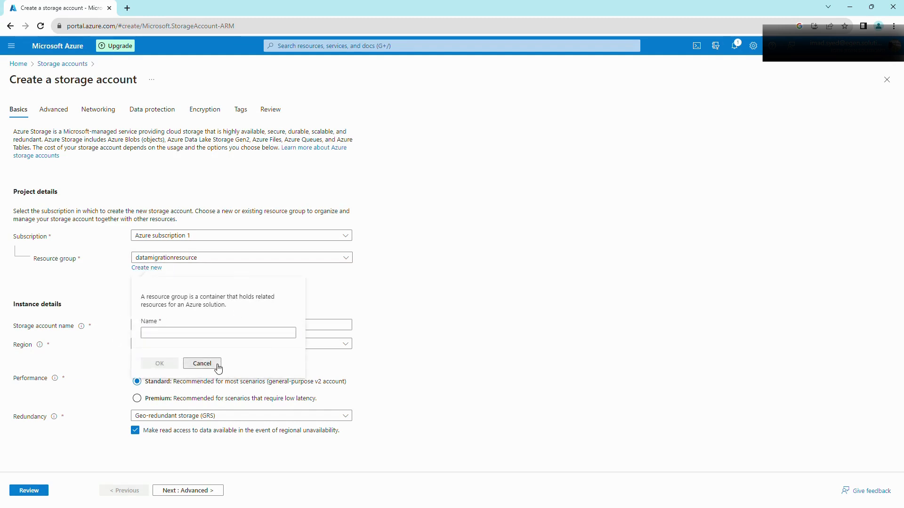
{"action": "left_click", "coordinate": [346, 262]}
- Name the new storage account dedatarticstorageaccount and proceed to its advanced settings
{"action": "left_click", "coordinate": [191, 325]}
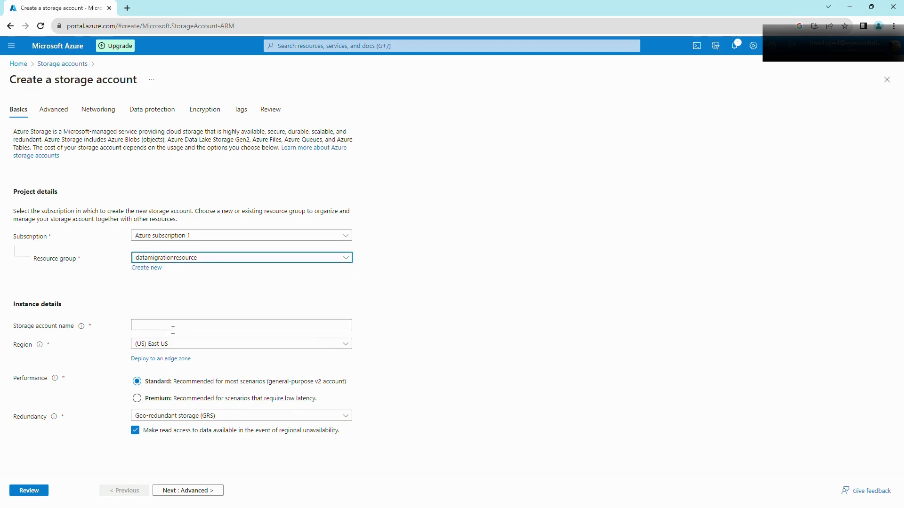
{"action": "type", "text": "dedatarticstorageaccount"}
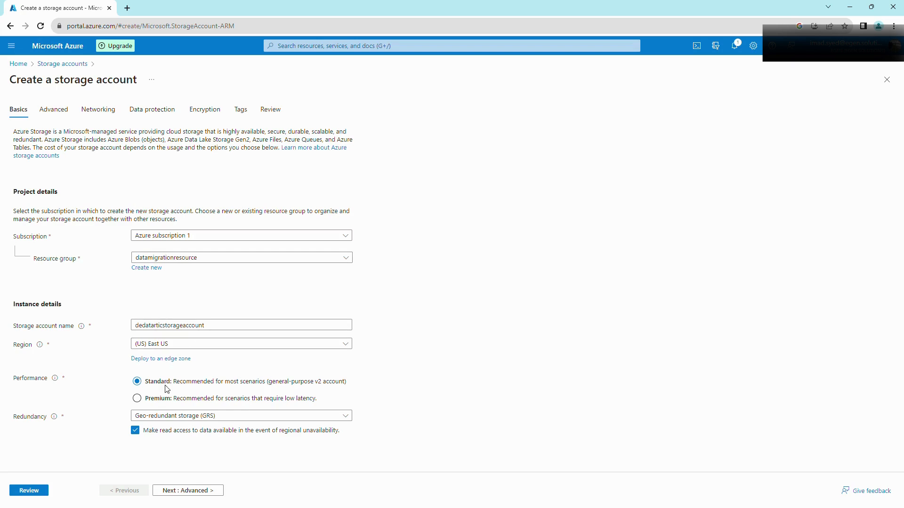
{"action": "left_click", "coordinate": [187, 489]}
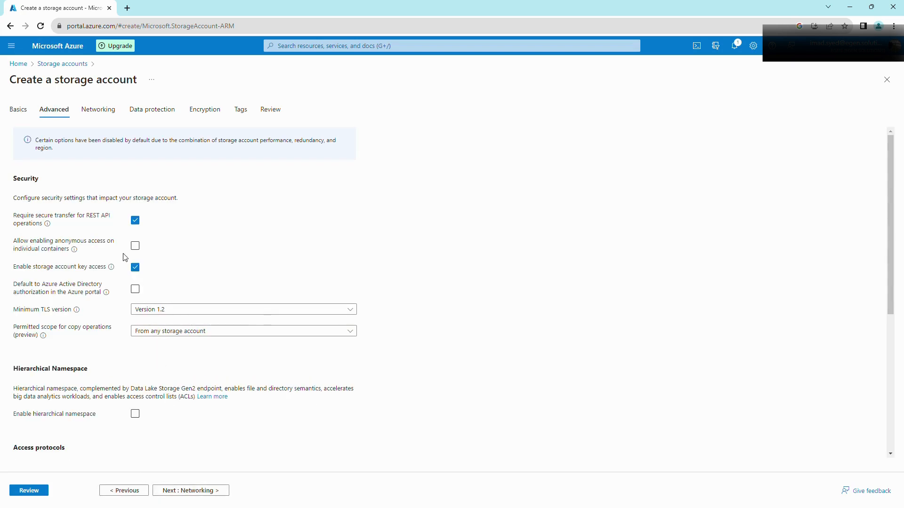
- Enable the hierarchical namespace, review the storage account's configuration, and return to the storage accounts list without creating it
{"action": "scroll", "coordinate": [133, 247], "scroll_direction": "down", "scroll_amount": 2}
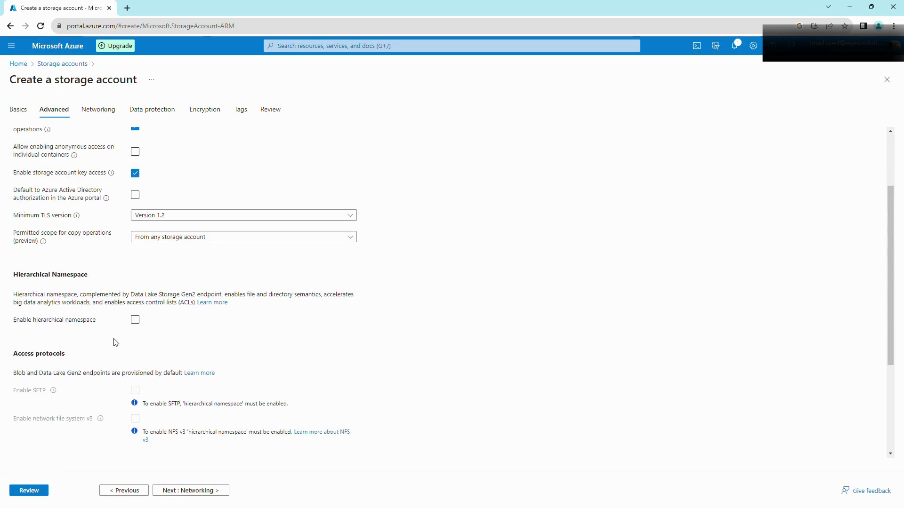
{"action": "left_click", "coordinate": [135, 319]}
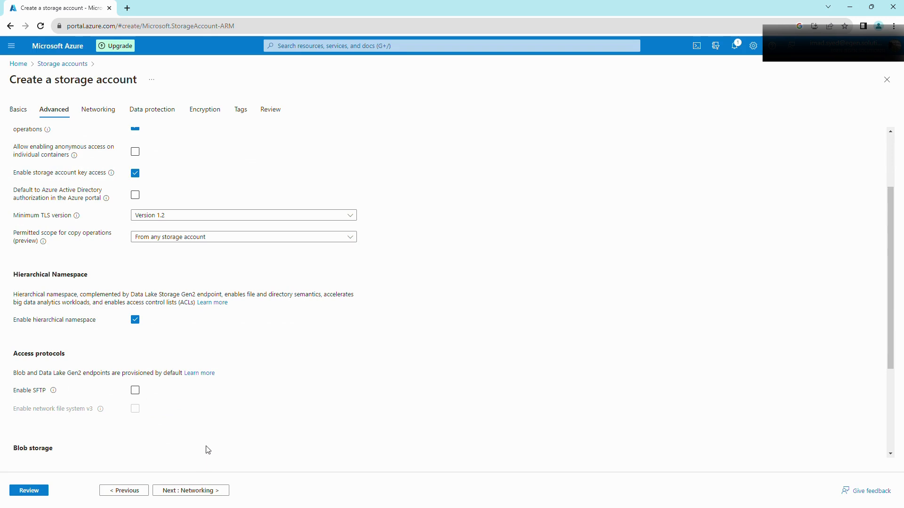
{"action": "left_click", "coordinate": [22, 494]}
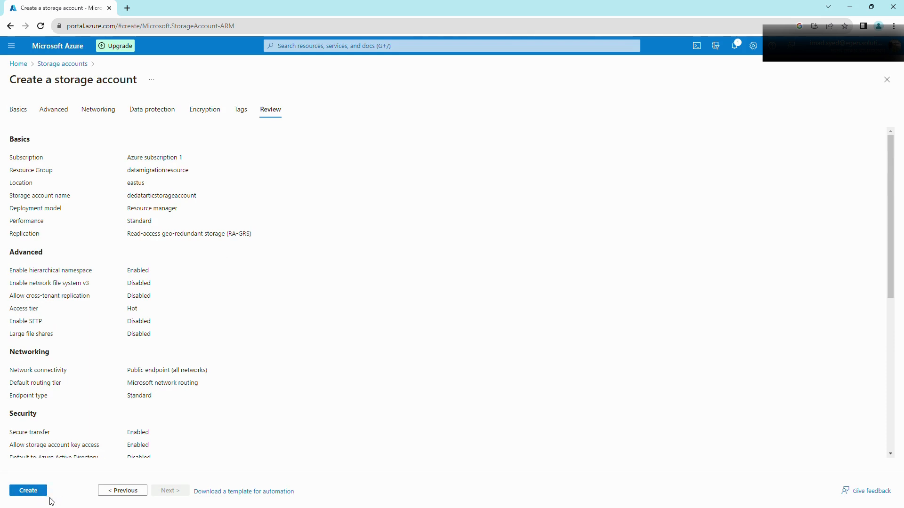
{"action": "left_click", "coordinate": [72, 66]}
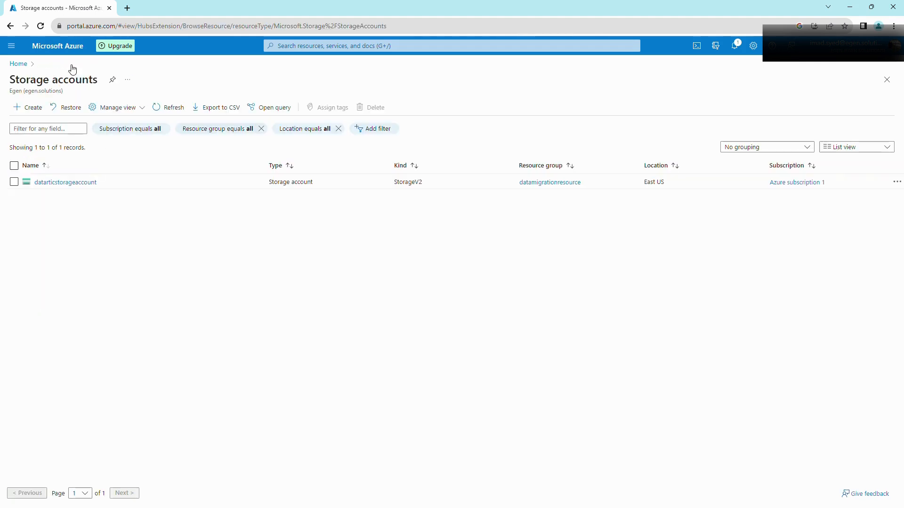
- Examine the containers of datarticstorageaccount, the new container form, and the Migration_Data directory inside the datarticstagingarea container
{"action": "left_click", "coordinate": [66, 182]}
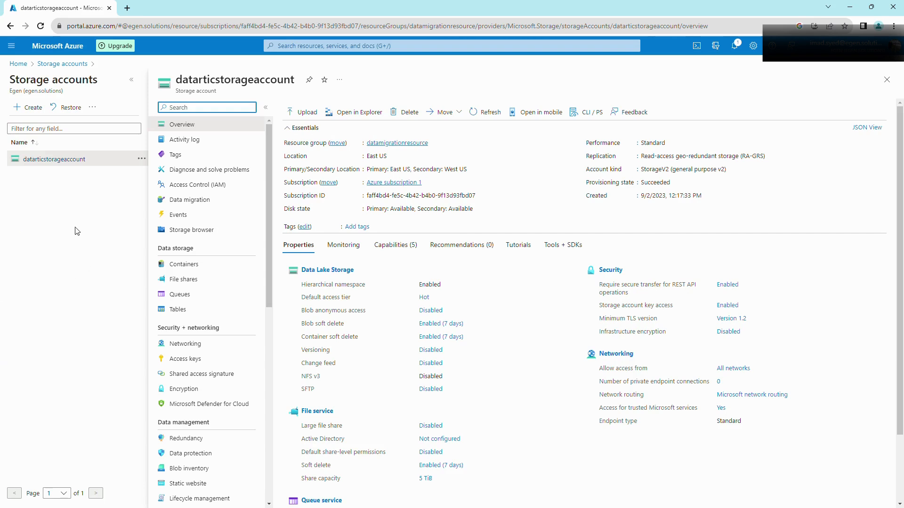
{"action": "left_click", "coordinate": [175, 271]}
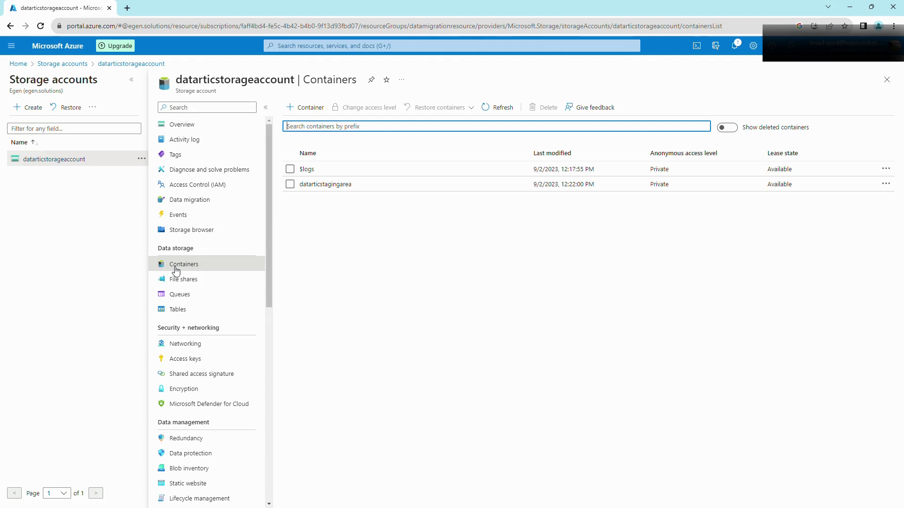
{"action": "left_click", "coordinate": [329, 184]}
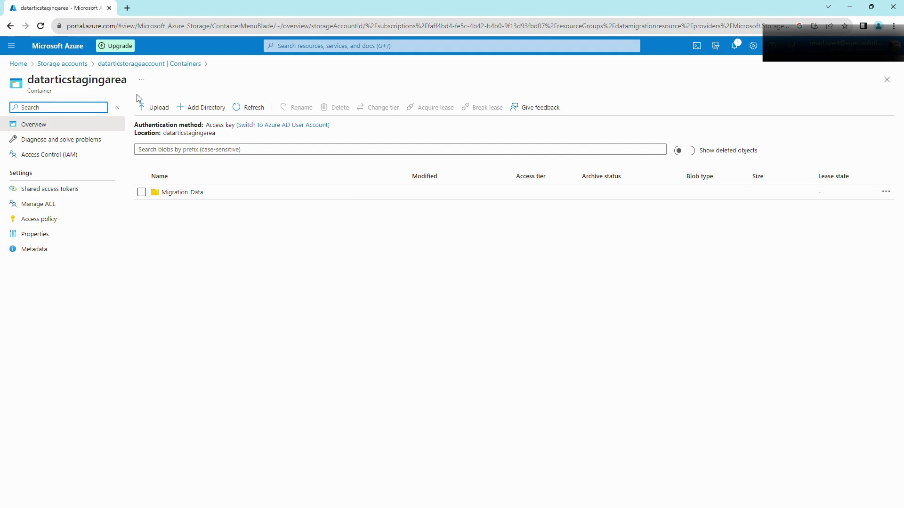
{"action": "left_click", "coordinate": [138, 64]}
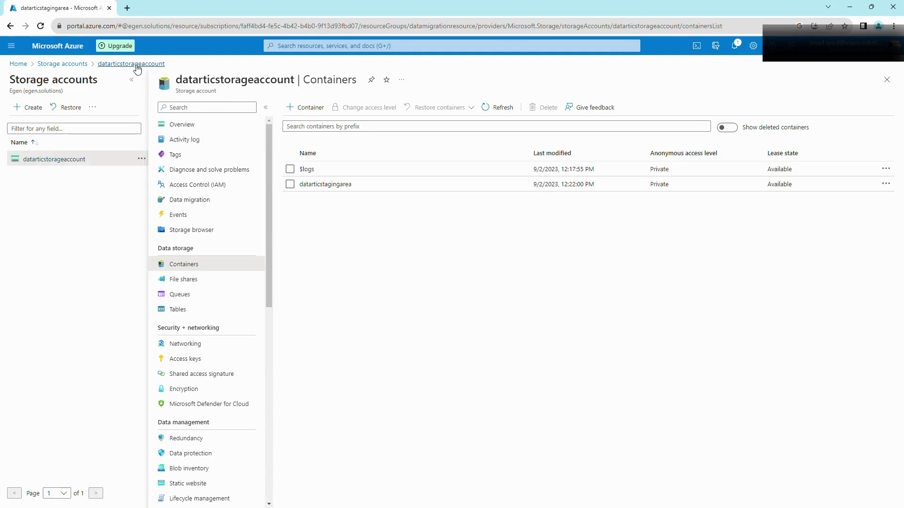
{"action": "left_click", "coordinate": [315, 108]}
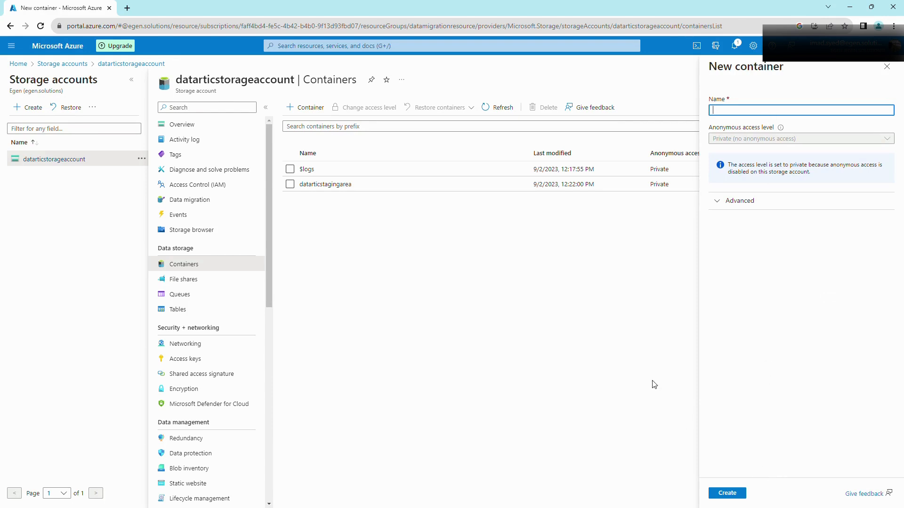
{"action": "left_click", "coordinate": [581, 235]}
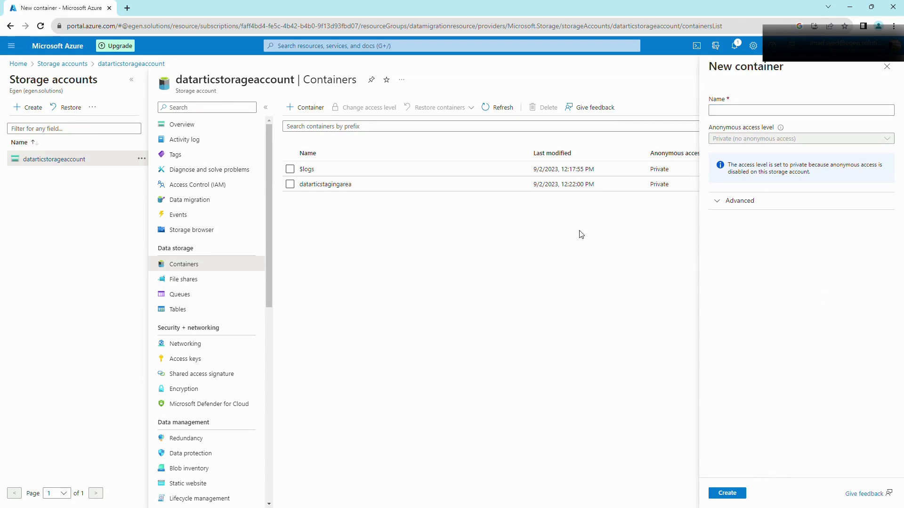
{"action": "left_click", "coordinate": [336, 185]}
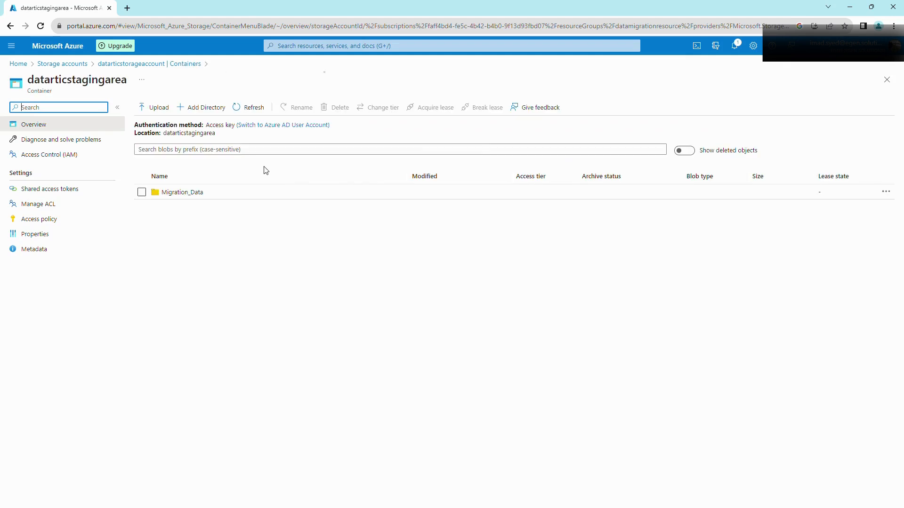
{"action": "left_click", "coordinate": [191, 197]}
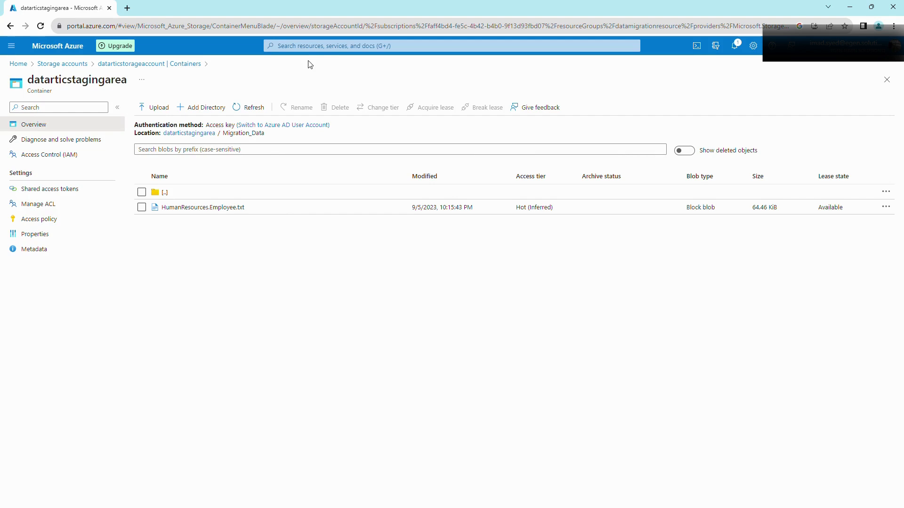
- Search the portal for "Data factory", open the Data factories service, and view the data factory creation form without creating one
{"action": "left_click", "coordinate": [327, 47]}
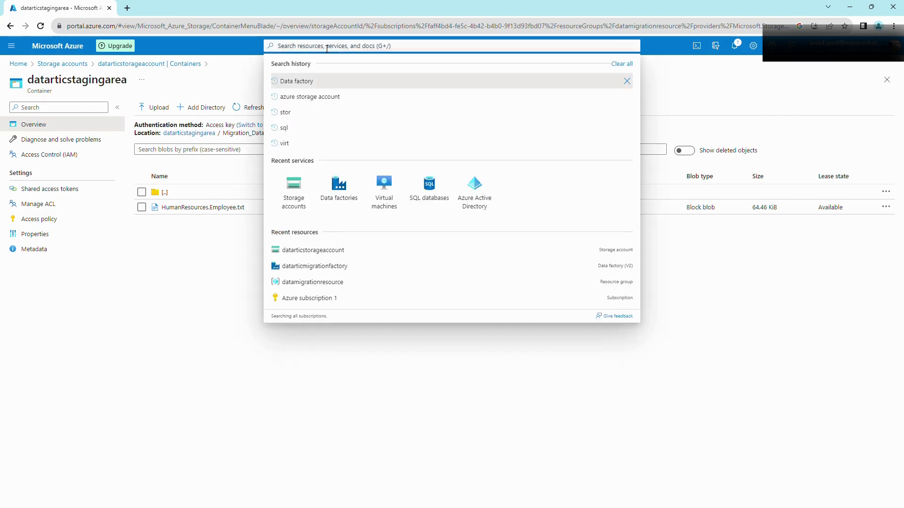
{"action": "type", "text": "Data factory"}
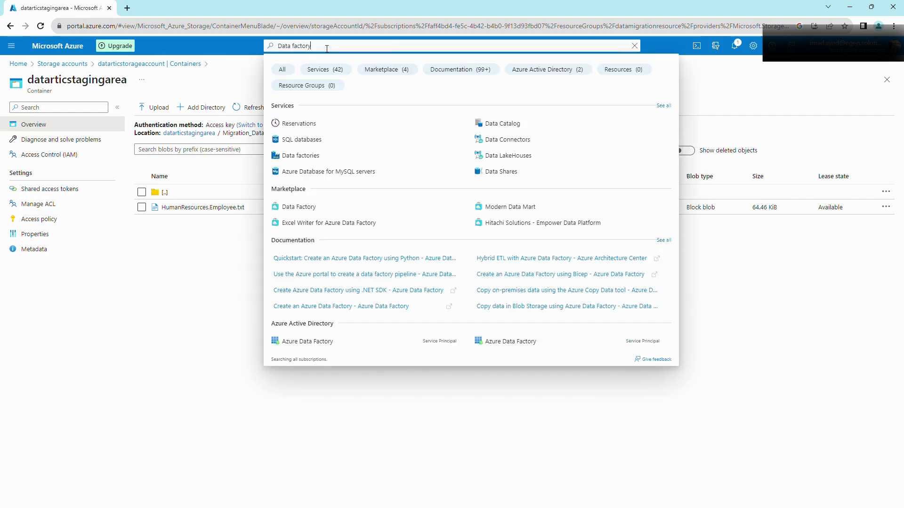
{"action": "left_click", "coordinate": [297, 151]}
{"action": "left_click", "coordinate": [25, 107]}
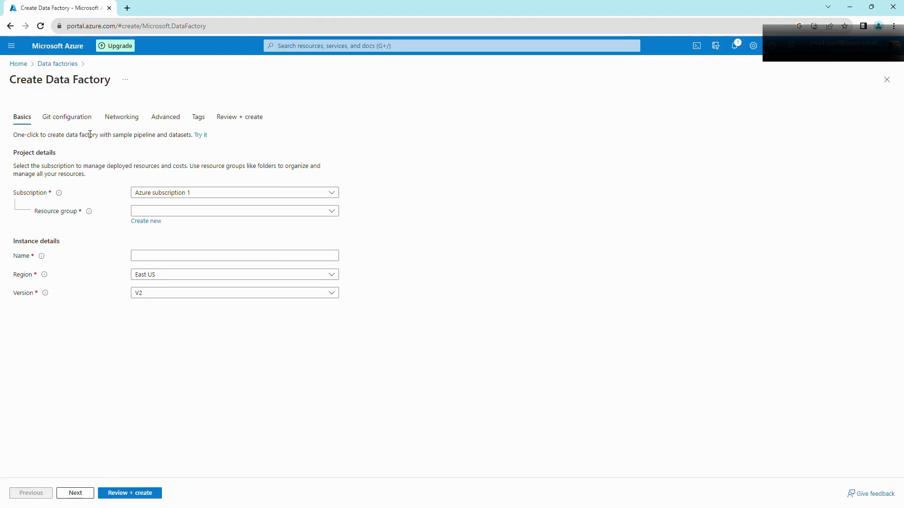
{"action": "left_click", "coordinate": [57, 66]}
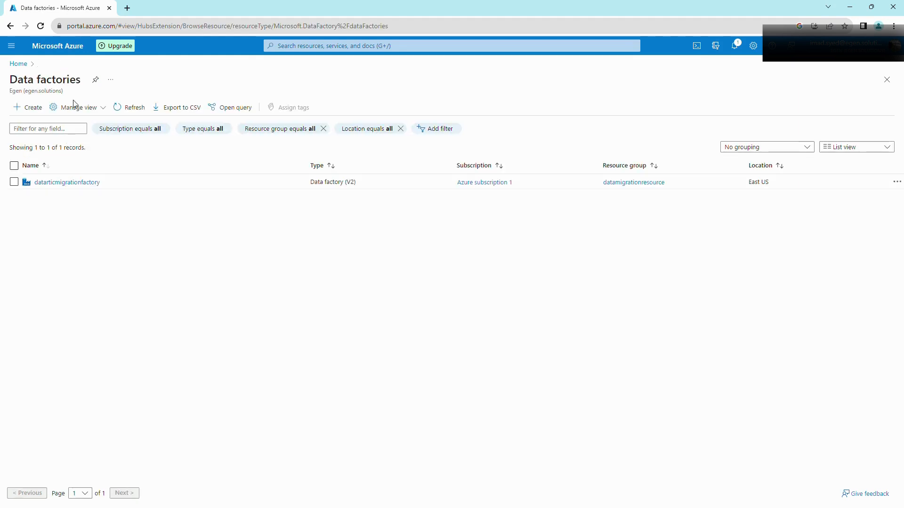
- Open the existing datarticmigrationfactory data factory and launch its Azure Data Factory Studio
{"action": "left_click", "coordinate": [73, 183]}
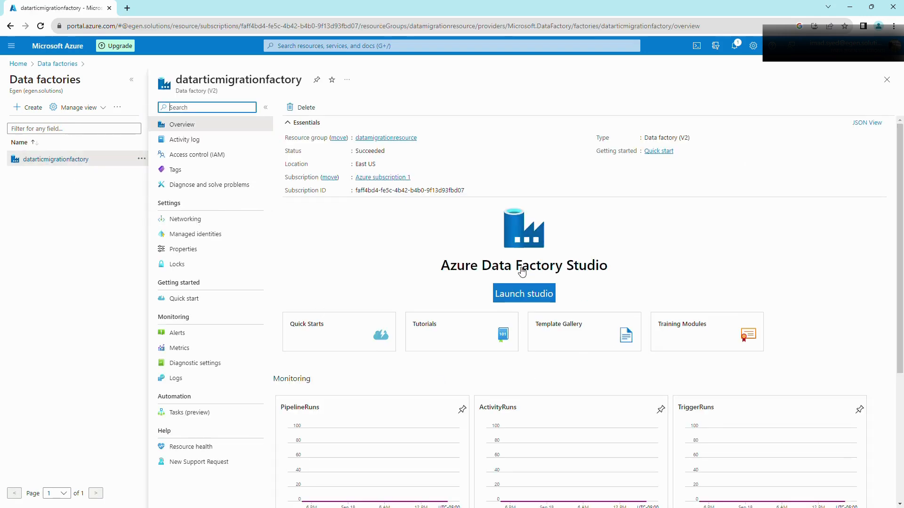
{"action": "left_click", "coordinate": [522, 297]}
{"action": "left_click", "coordinate": [522, 298]}
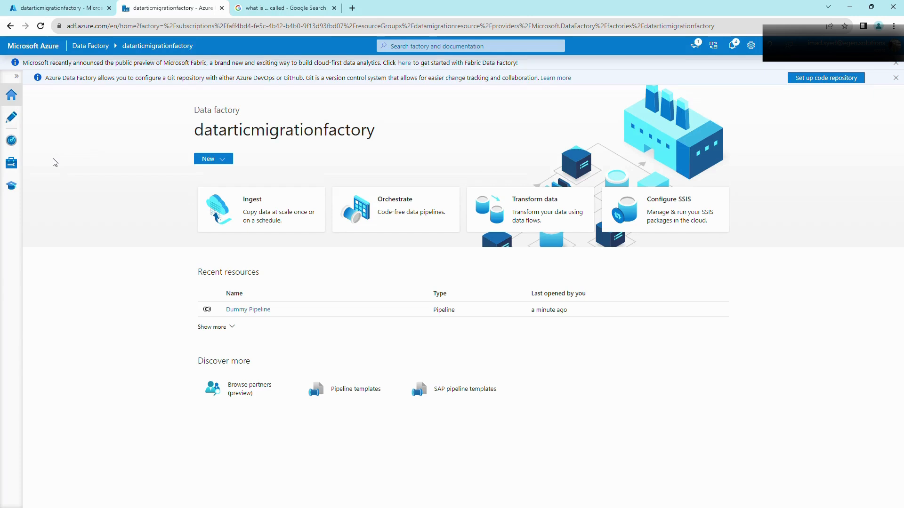
- Create a new pipeline in the factory's authoring area and name it Dummy Pipeline
{"action": "left_click", "coordinate": [14, 118]}
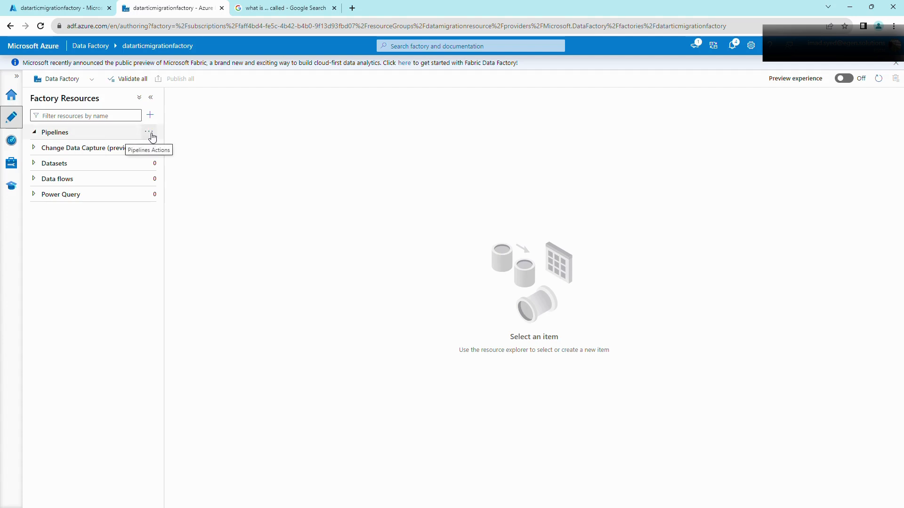
{"action": "left_click", "coordinate": [148, 132]}
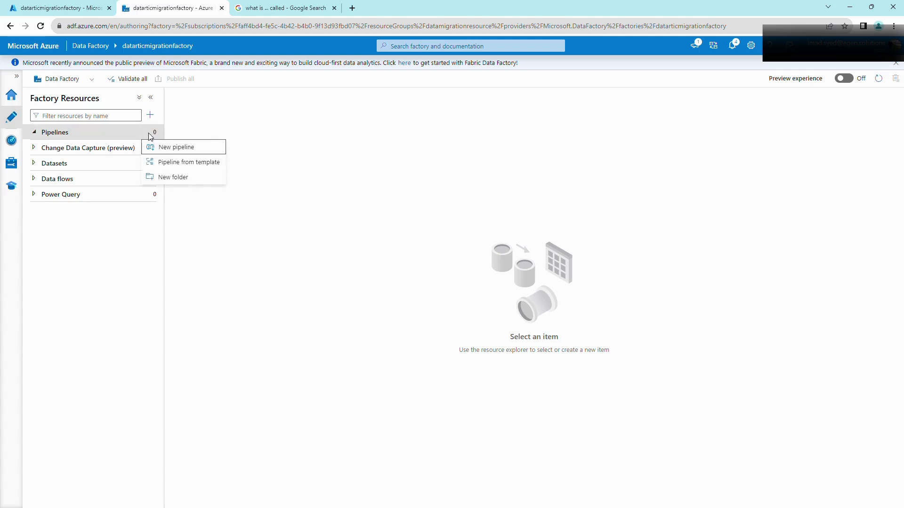
{"action": "left_click", "coordinate": [187, 148]}
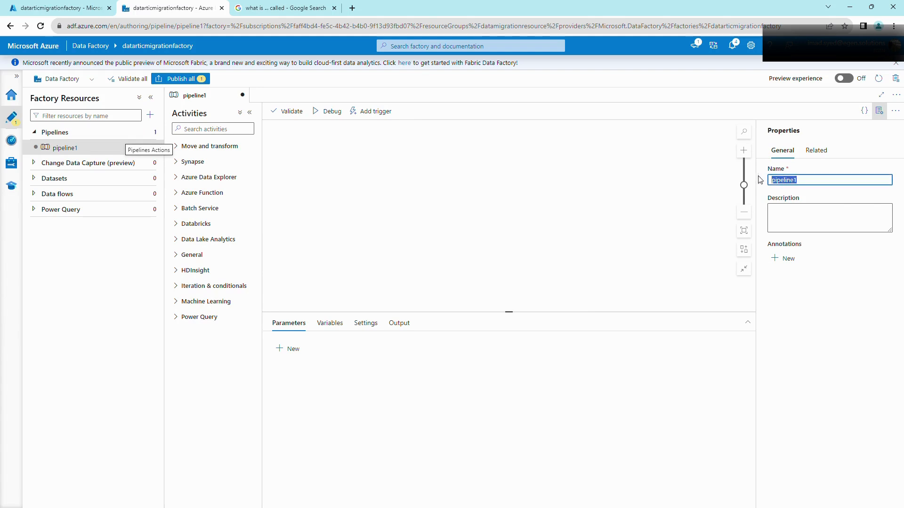
{"action": "type", "text": "Dummy P"}
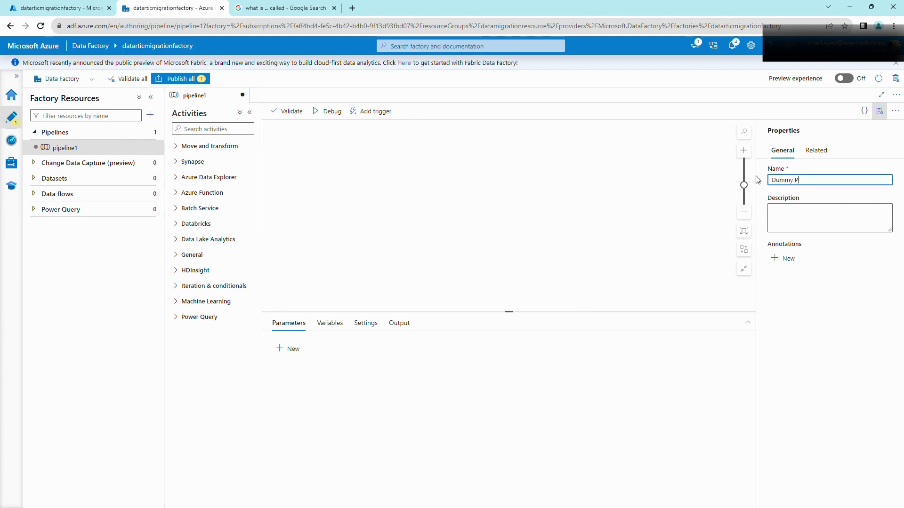
{"action": "type", "text": "ipeline"}
{"action": "left_click", "coordinate": [296, 184]}
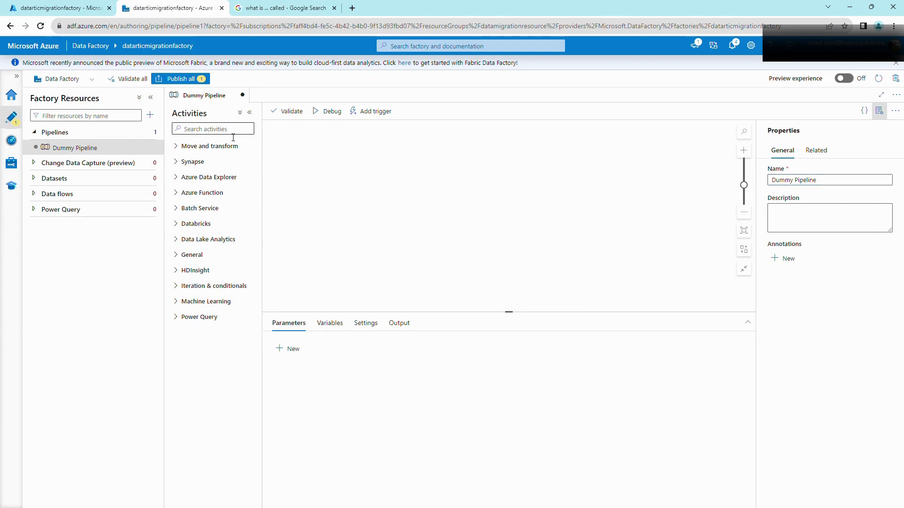
- Browse the activity categories, search the activities for "wait", and add a Wait activity to the Dummy Pipeline canvas
{"action": "left_click", "coordinate": [210, 147]}
{"action": "left_click", "coordinate": [210, 148]}
{"action": "left_click", "coordinate": [193, 162]}
{"action": "left_click", "coordinate": [196, 162]}
{"action": "left_click", "coordinate": [202, 129]}
{"action": "type", "text": "wait"}
{"action": "left_click_drag", "start_coordinate": [204, 167], "coordinate": [485, 190]}
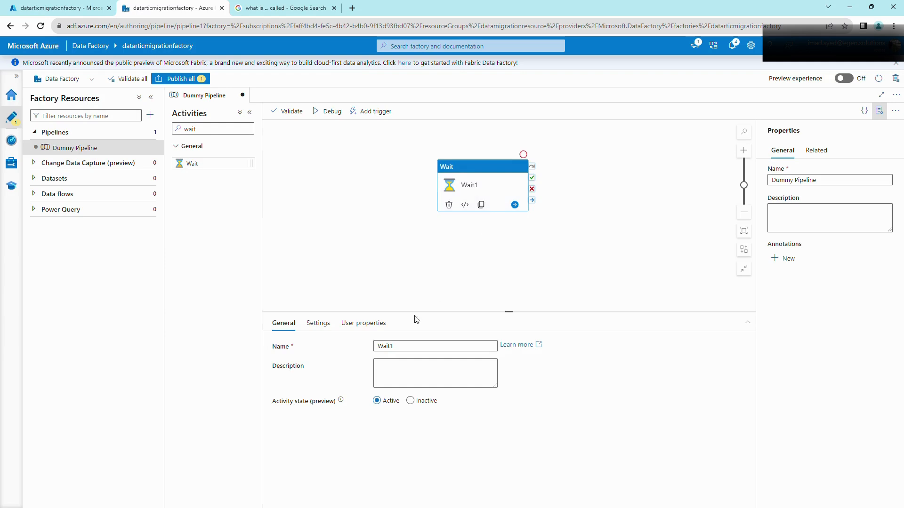
- Check the Wait activity's wait time setting and publish the pipeline changes to the factory
{"action": "left_click", "coordinate": [313, 324]}
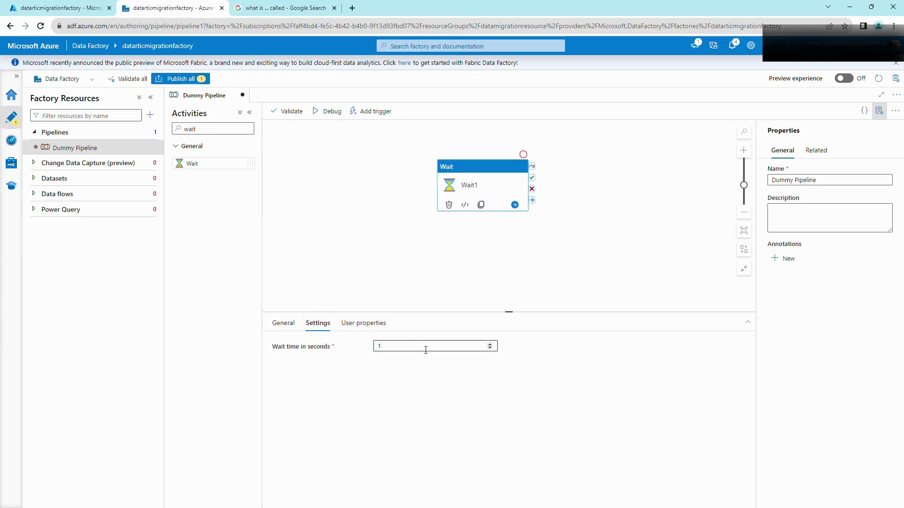
{"action": "left_click", "coordinate": [284, 324]}
{"action": "left_click", "coordinate": [173, 81]}
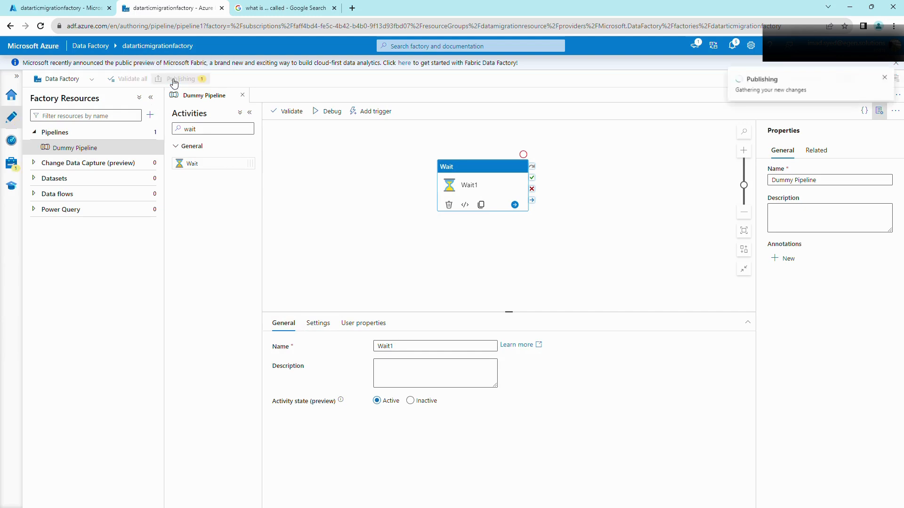
{"action": "left_click", "coordinate": [636, 495]}
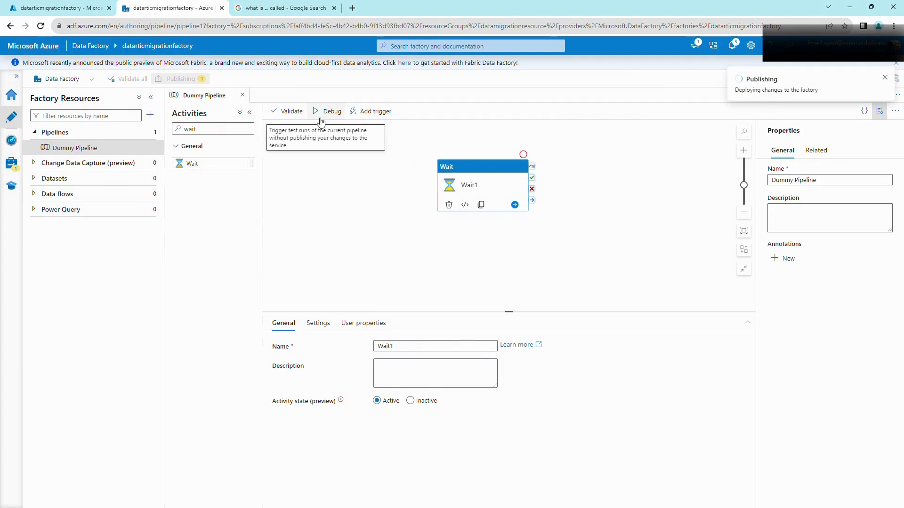
- Trigger an immediate run of the published Dummy Pipeline without any parameters
{"action": "left_click", "coordinate": [373, 112]}
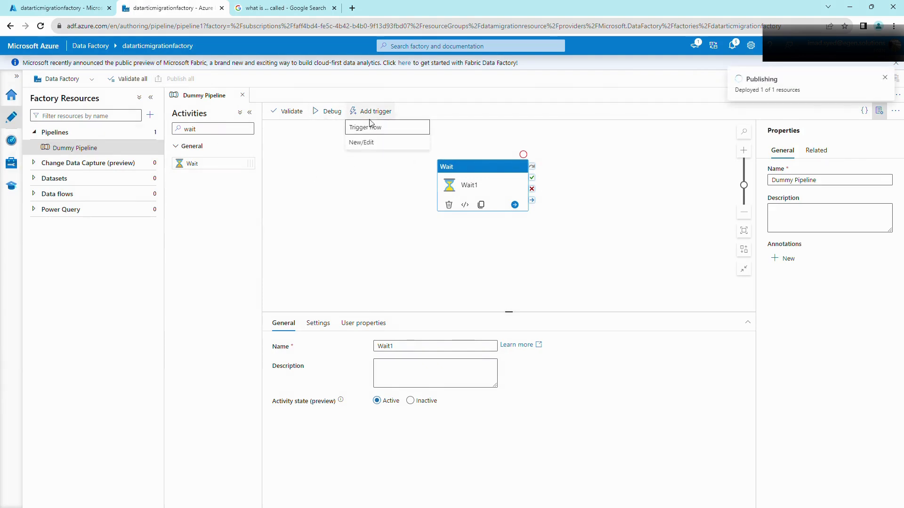
{"action": "left_click", "coordinate": [333, 139]}
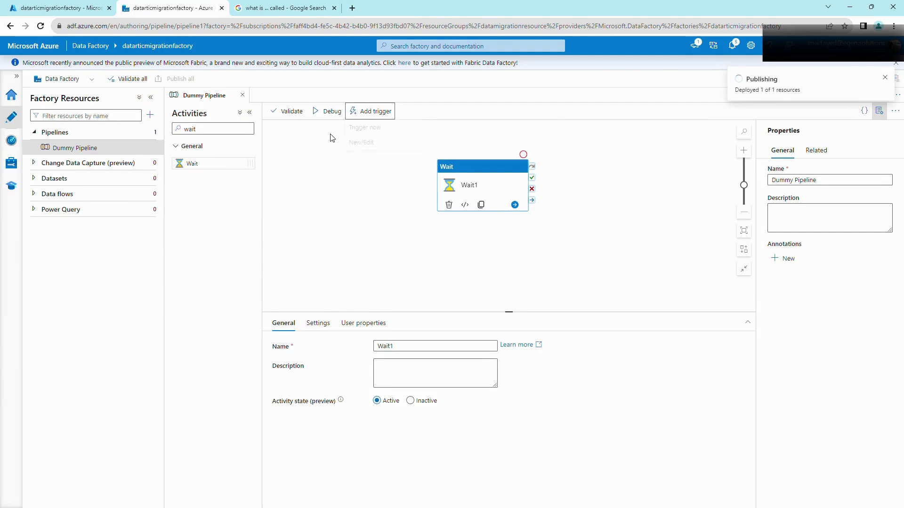
{"action": "left_click", "coordinate": [362, 160]}
{"action": "left_click", "coordinate": [385, 113]}
{"action": "left_click", "coordinate": [367, 127]}
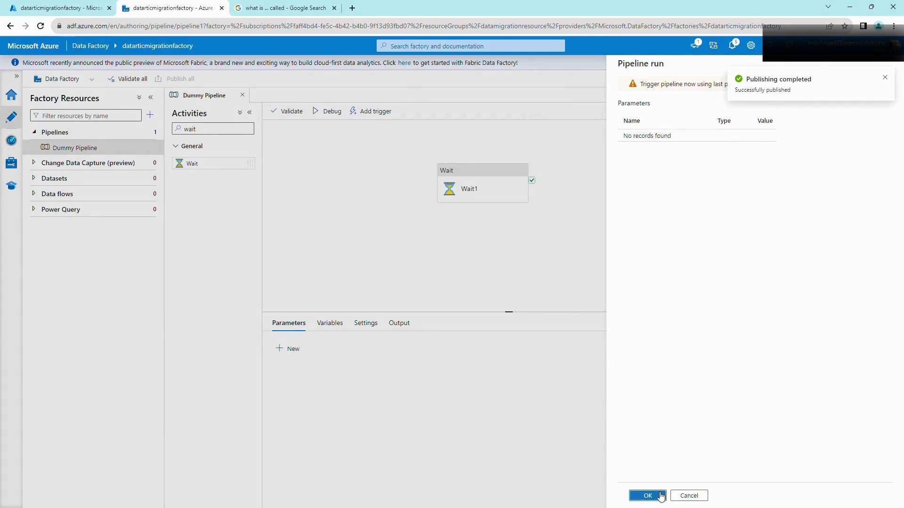
{"action": "left_click", "coordinate": [659, 495]}
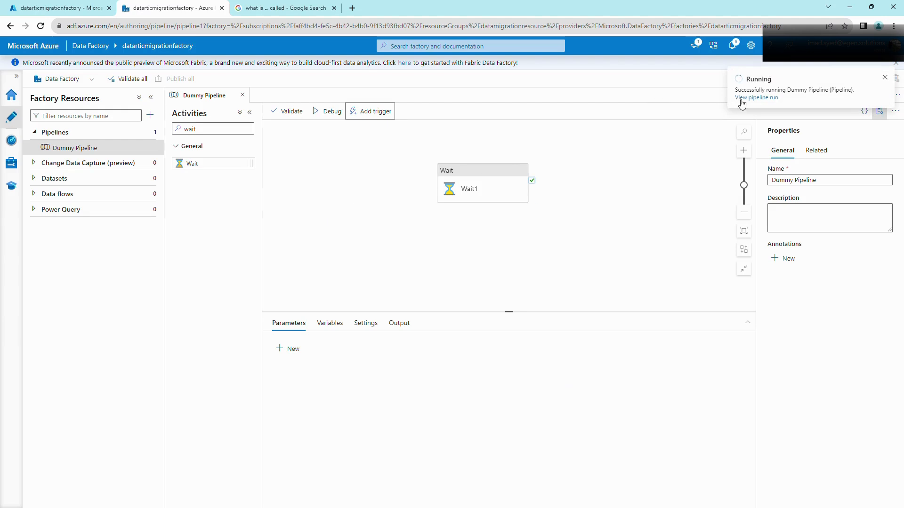
- Open the factory's pipeline run monitoring and examine the activity runs of the triggered Dummy Pipeline run
{"action": "left_click", "coordinate": [13, 143]}
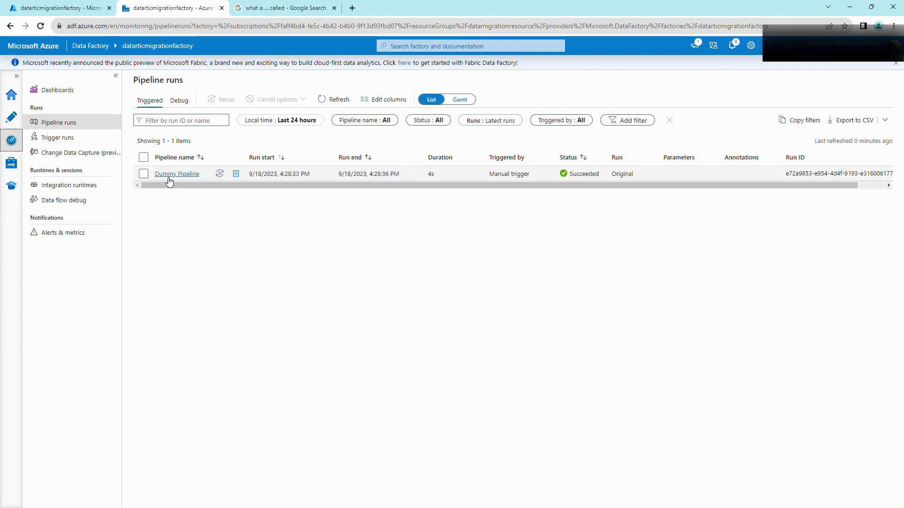
{"action": "left_click", "coordinate": [170, 175]}
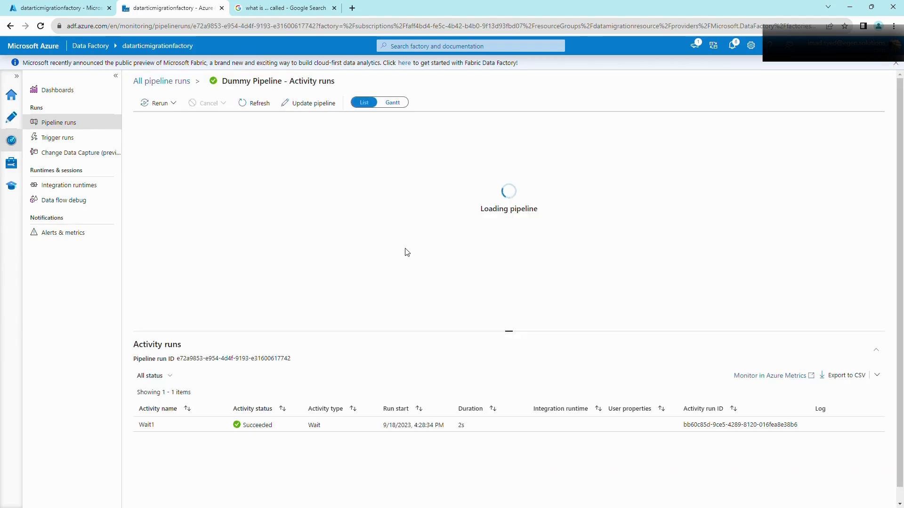
{"action": "left_click_drag", "start_coordinate": [460, 335], "coordinate": [469, 252]}
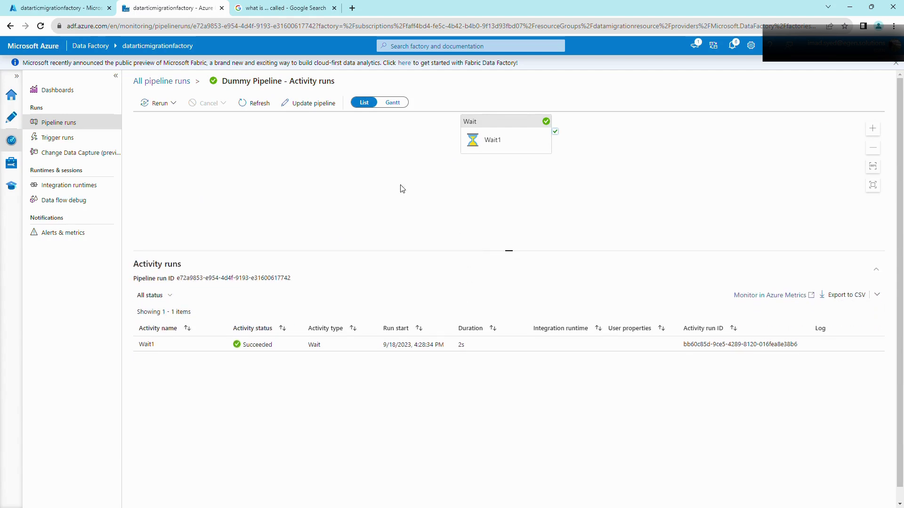
{"action": "left_click_drag", "start_coordinate": [337, 176], "coordinate": [325, 175]}
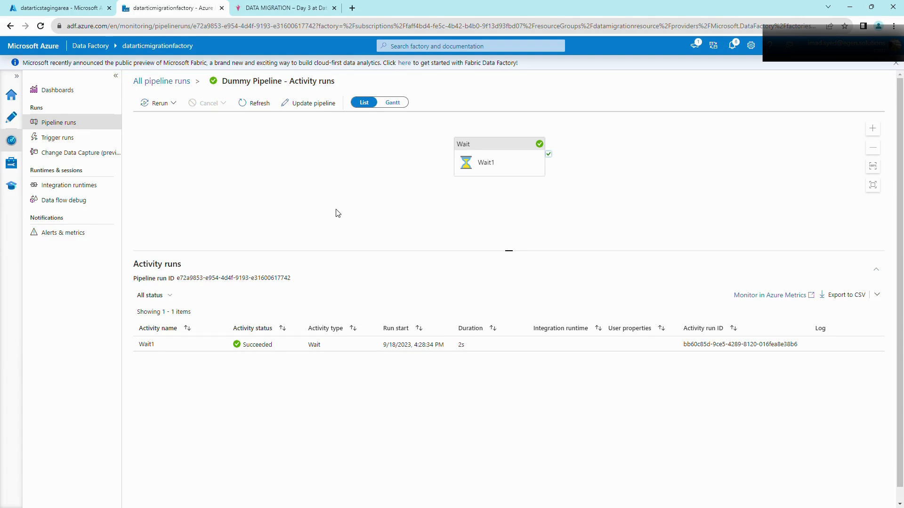
- Return to Dummy Pipeline in the authoring area and consult the SQL Server to Data Lake architecture diagram on the data migration web page
{"action": "left_click", "coordinate": [14, 117]}
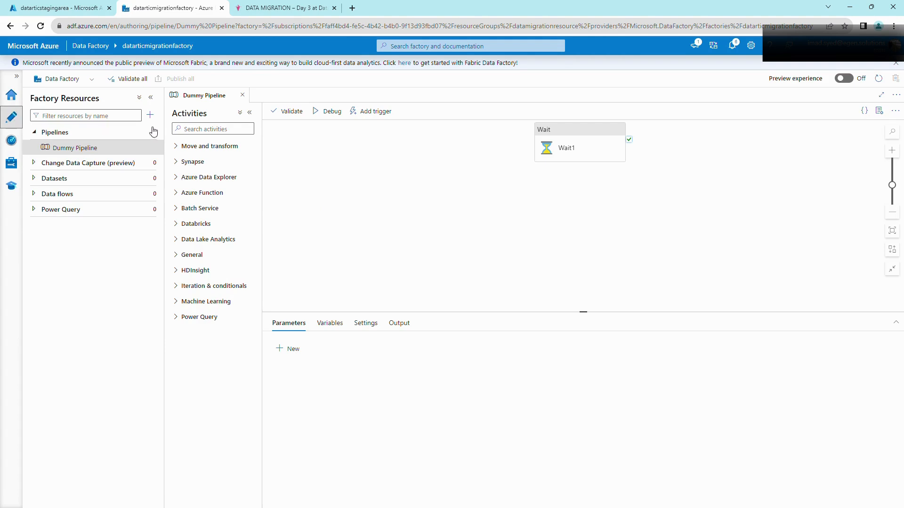
{"action": "left_click_drag", "start_coordinate": [408, 189], "coordinate": [393, 242]}
{"action": "left_click", "coordinate": [304, 14]}
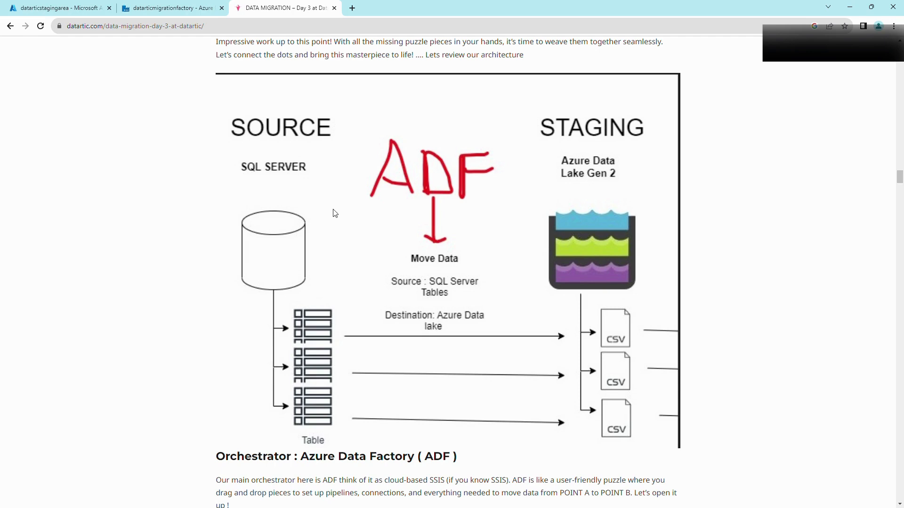
{"action": "left_click", "coordinate": [160, 7]}
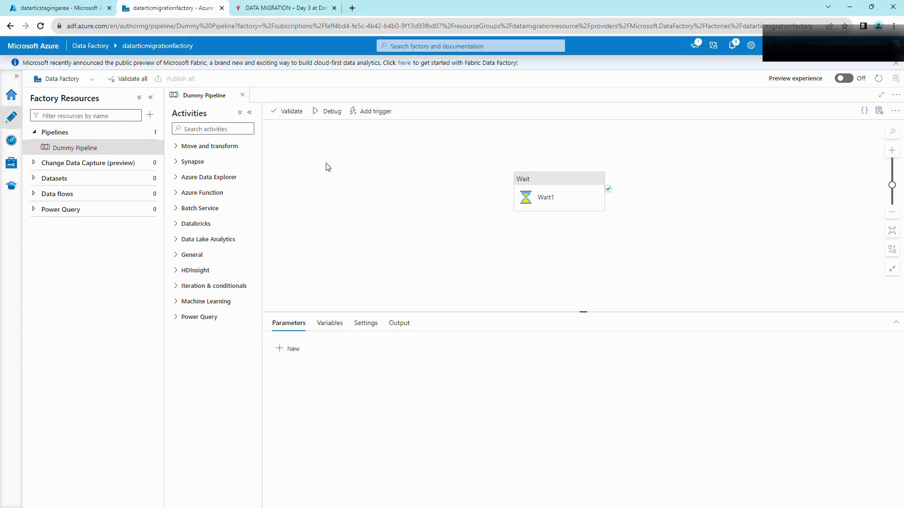
{"action": "mouse_move", "coordinate": [469, 212]}
{"action": "left_mouse_down"}
{"action": "mouse_move", "coordinate": [438, 211]}
{"action": "mouse_move", "coordinate": [464, 224]}
{"action": "left_mouse_up"}
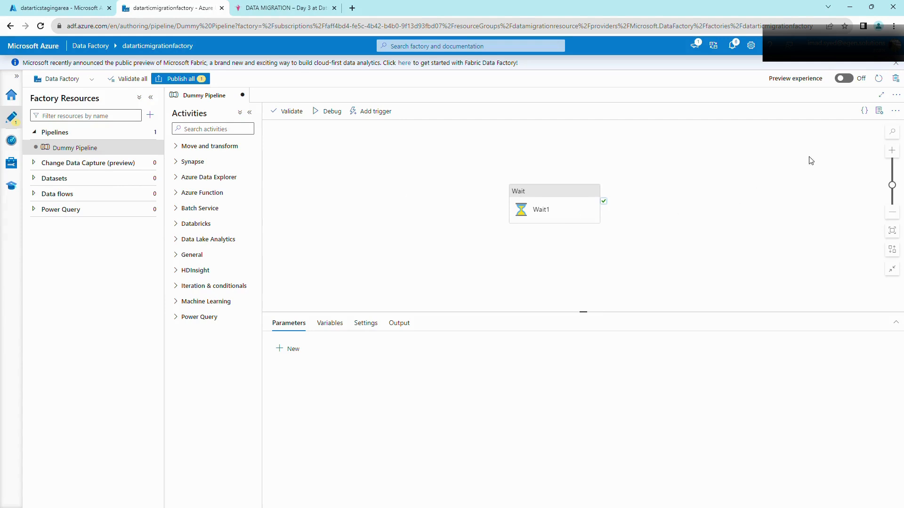
- Rename Dummy Pipeline as SQL_to_ADLS2_Only_1_table in its properties
{"action": "left_click", "coordinate": [883, 121]}
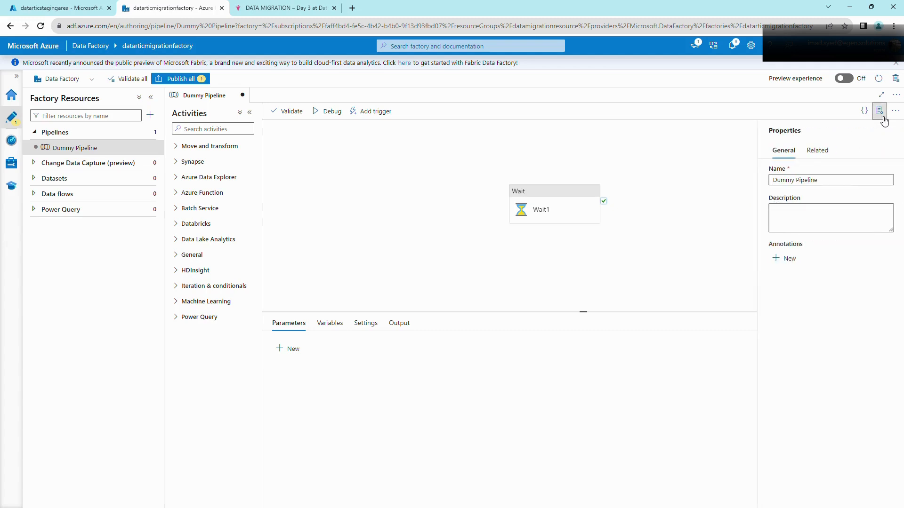
{"action": "triple_click", "coordinate": [834, 180]}
{"action": "type", "text": "SQL_to_ADLS2_Only_1_table"}
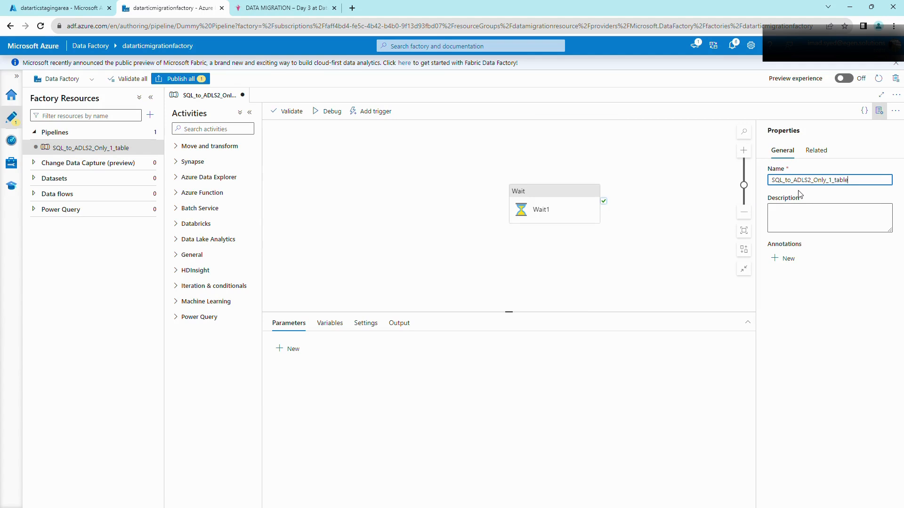
{"action": "left_click", "coordinate": [879, 111]}
- Replace the Wait activity on the pipeline canvas with a Copy data activity
{"action": "left_click", "coordinate": [539, 209]}
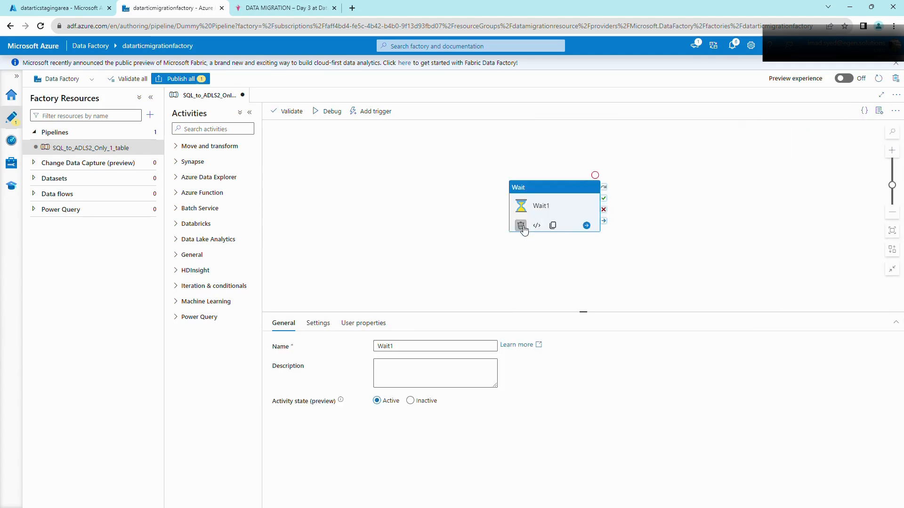
{"action": "left_click", "coordinate": [521, 225]}
{"action": "left_click", "coordinate": [200, 134]}
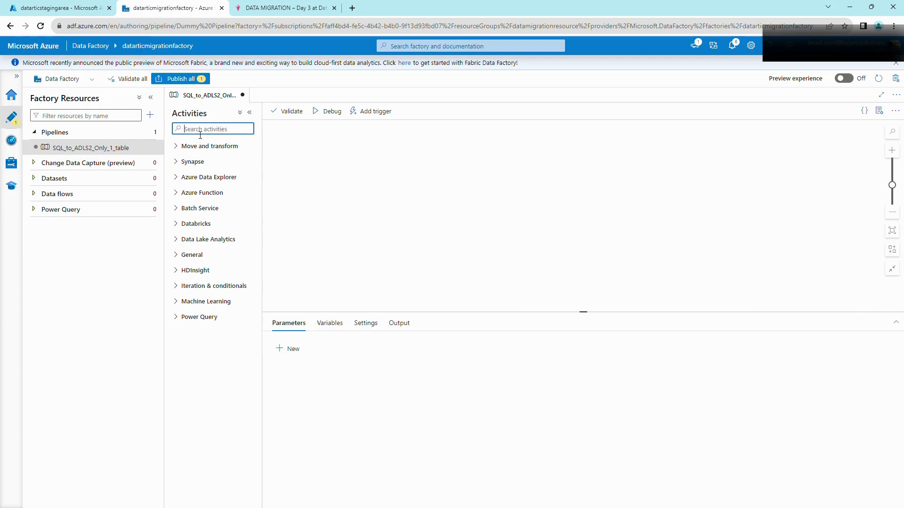
{"action": "type", "text": "cop"}
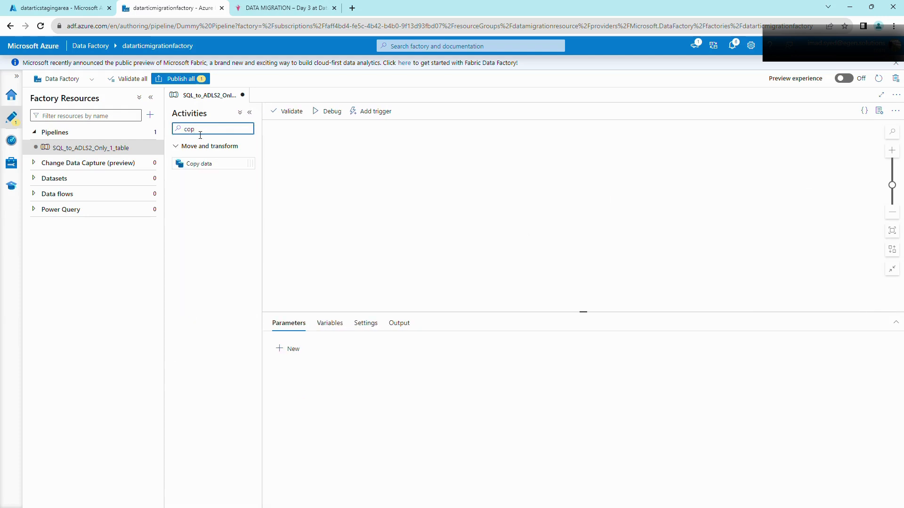
{"action": "left_click_drag", "start_coordinate": [209, 167], "coordinate": [537, 198]}
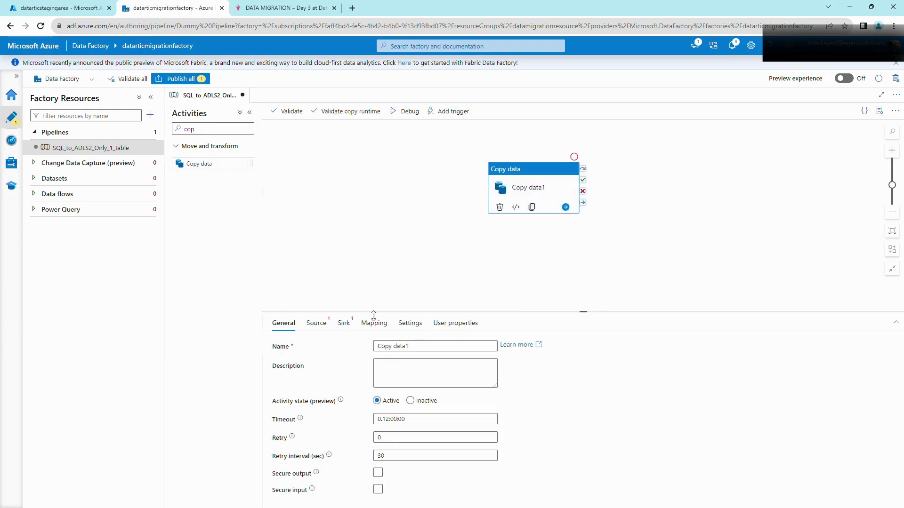
- Review the Copy data activity's source and sink settings and name the activity "Copy data from SQL to ADLS2"
{"action": "left_click_drag", "start_coordinate": [386, 316], "coordinate": [383, 246]}
{"action": "left_click", "coordinate": [315, 251]}
{"action": "left_click", "coordinate": [361, 251]}
{"action": "left_click", "coordinate": [350, 252]}
{"action": "left_click", "coordinate": [322, 252]}
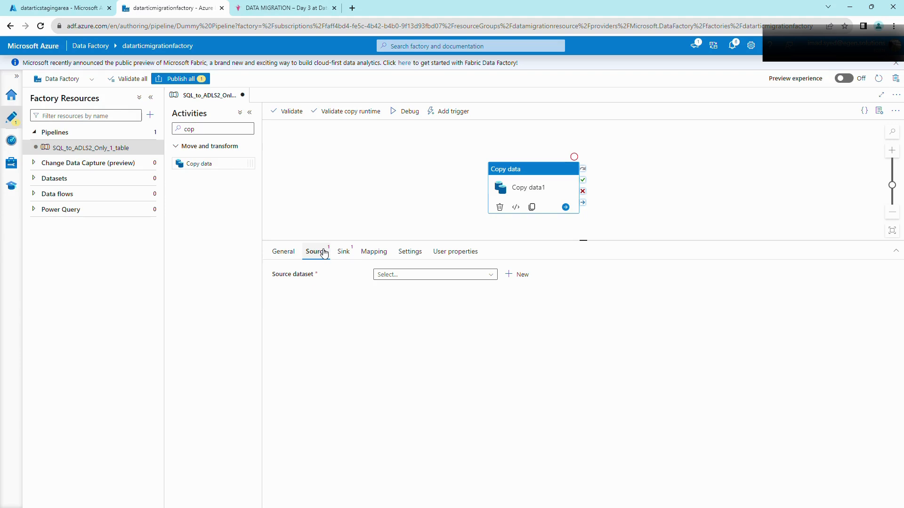
{"action": "left_click", "coordinate": [347, 254]}
{"action": "left_click", "coordinate": [282, 252]}
{"action": "left_click", "coordinate": [412, 275]}
{"action": "left_click_drag", "start_coordinate": [412, 275], "coordinate": [375, 269]}
{"action": "type", "text": "opy"}
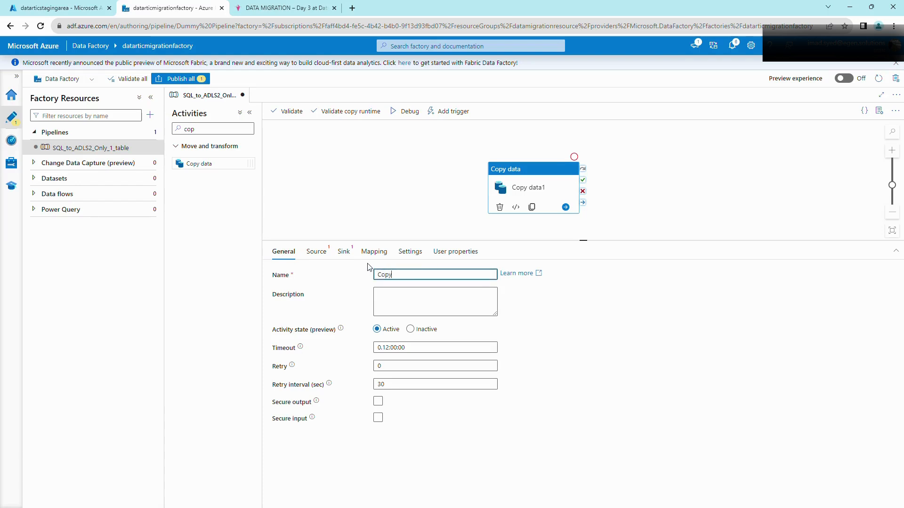
{"action": "type", "text": " data from SQL to ADLS2"}
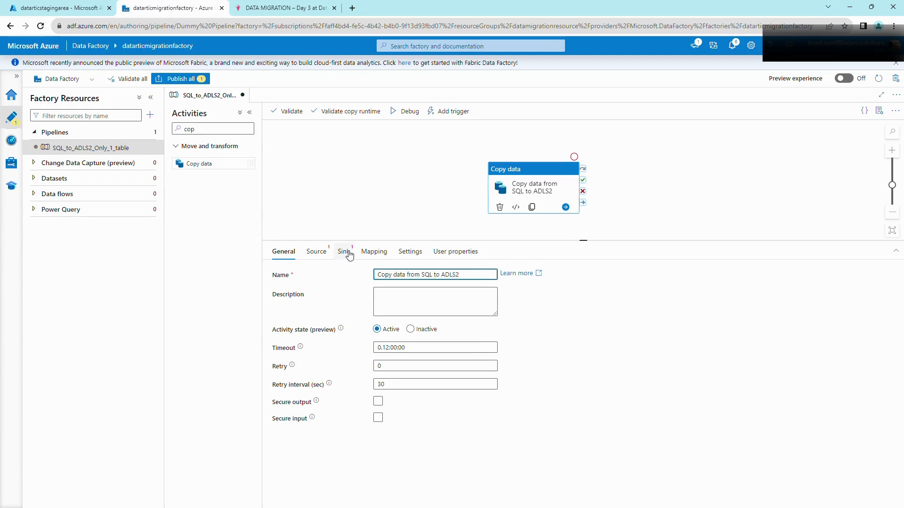
- Start a new source dataset for the copy activity, using SQL server as its data store
{"action": "left_click", "coordinate": [332, 257]}
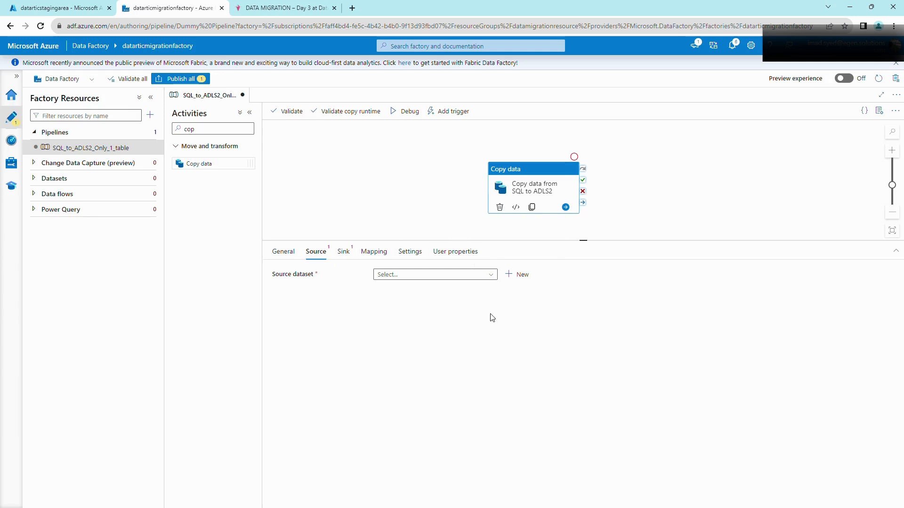
{"action": "left_click", "coordinate": [490, 278]}
{"action": "left_click", "coordinate": [490, 278]}
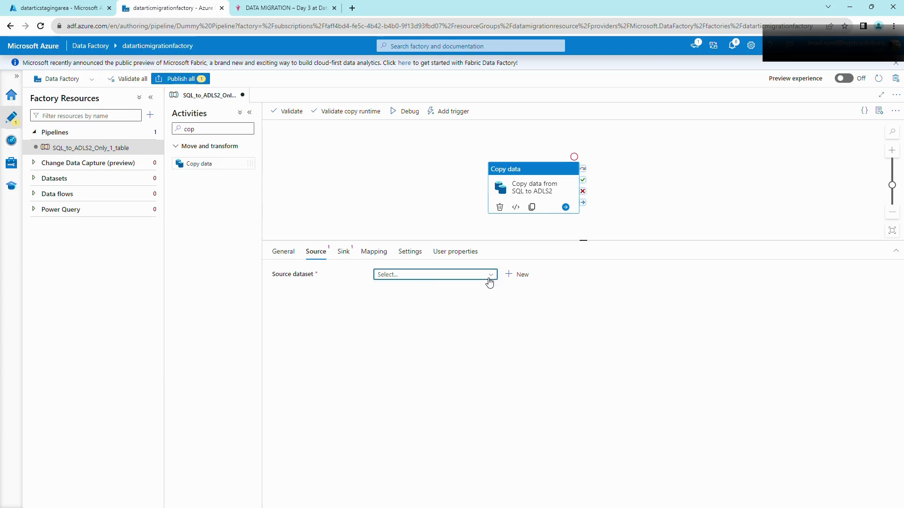
{"action": "left_click", "coordinate": [520, 275]}
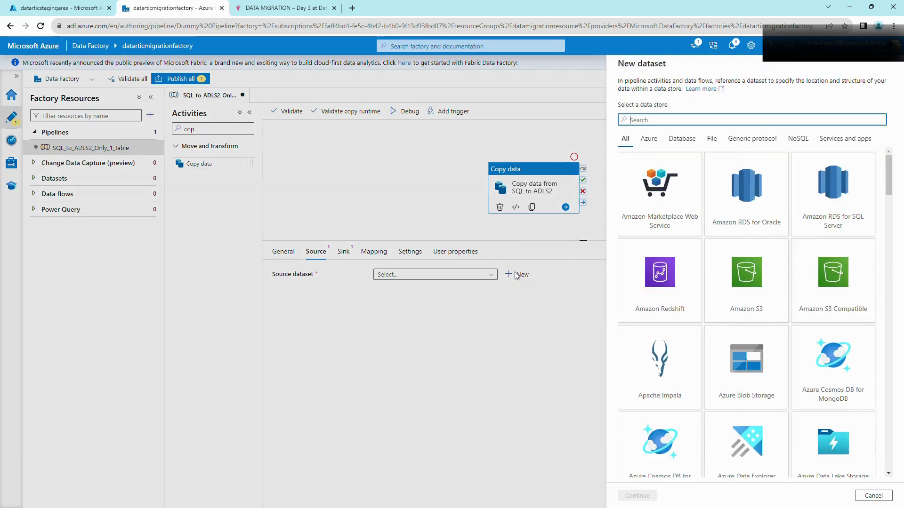
{"action": "type", "text": "sq"}
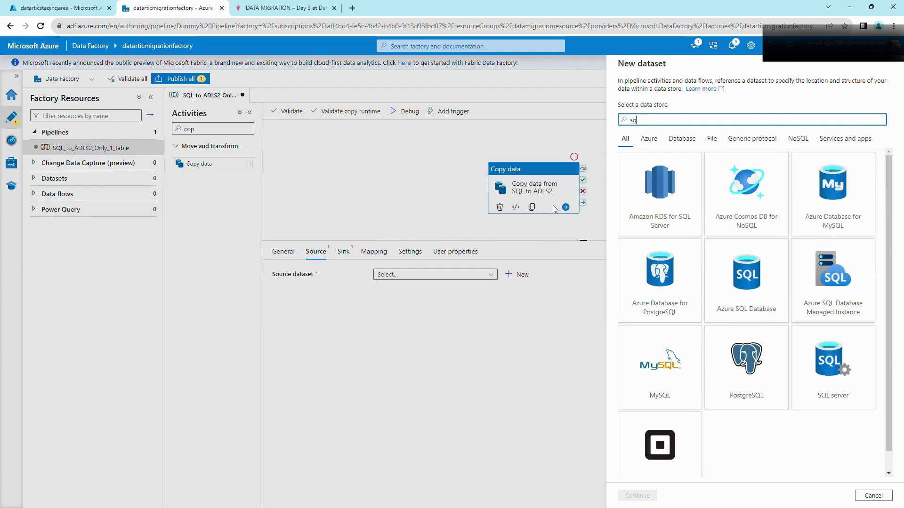
{"action": "type", "text": "l"}
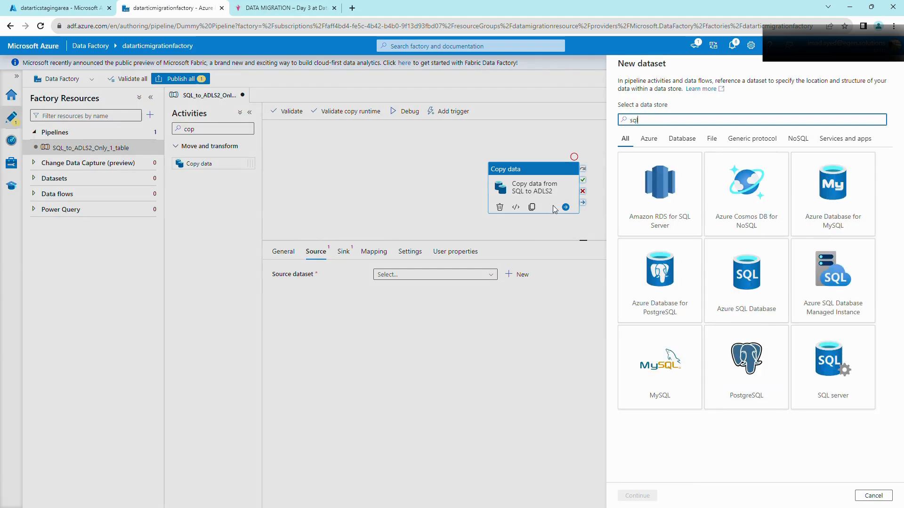
{"action": "left_click", "coordinate": [826, 352]}
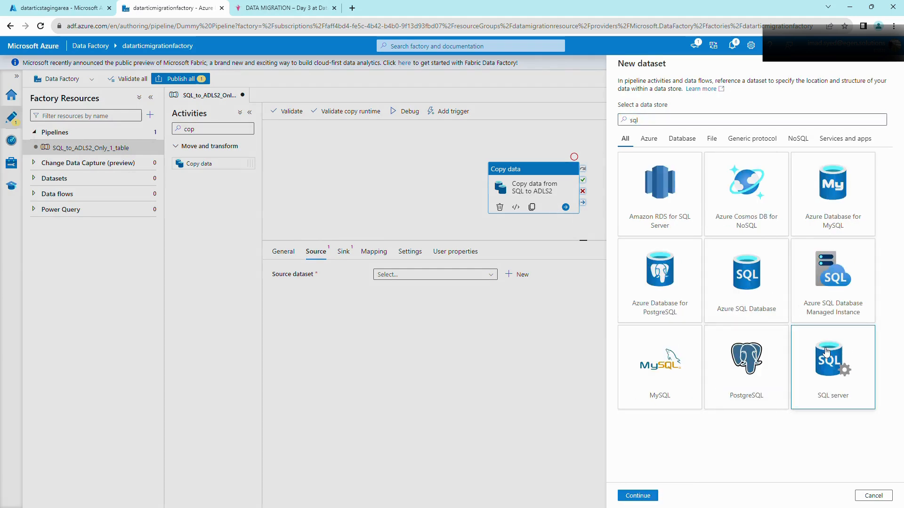
{"action": "left_click", "coordinate": [648, 495]}
- Begin a new SQL server linked service named SqlServer_ABC for the dataset and look through its integration runtime options
{"action": "left_click", "coordinate": [689, 124]}
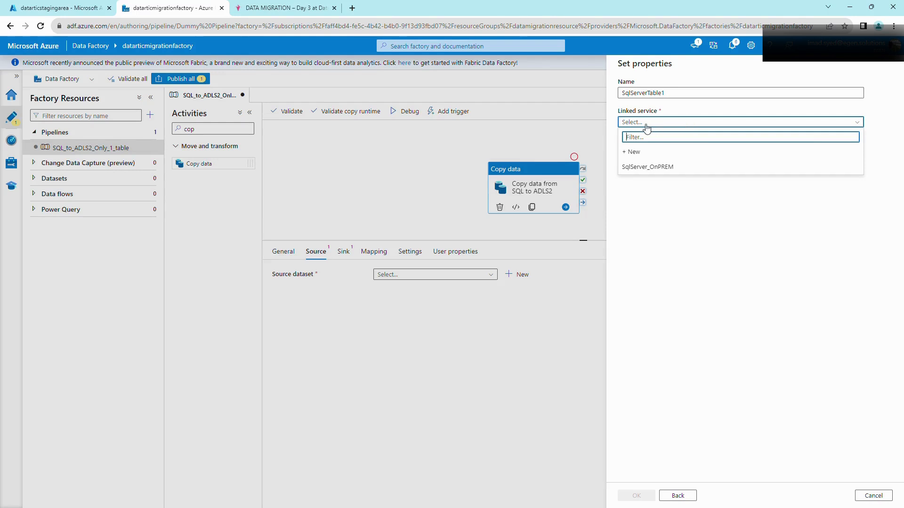
{"action": "left_click", "coordinate": [643, 156]}
{"action": "left_click", "coordinate": [663, 104]}
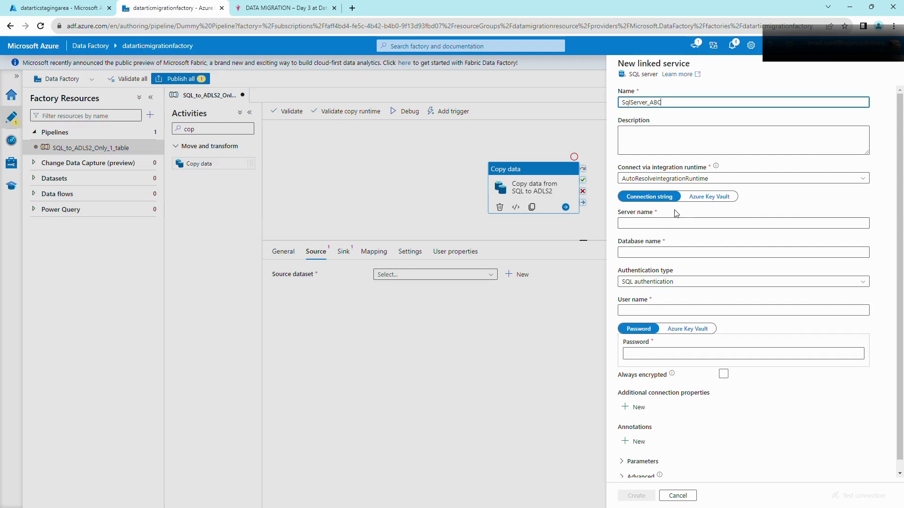
{"action": "left_click", "coordinate": [736, 183]}
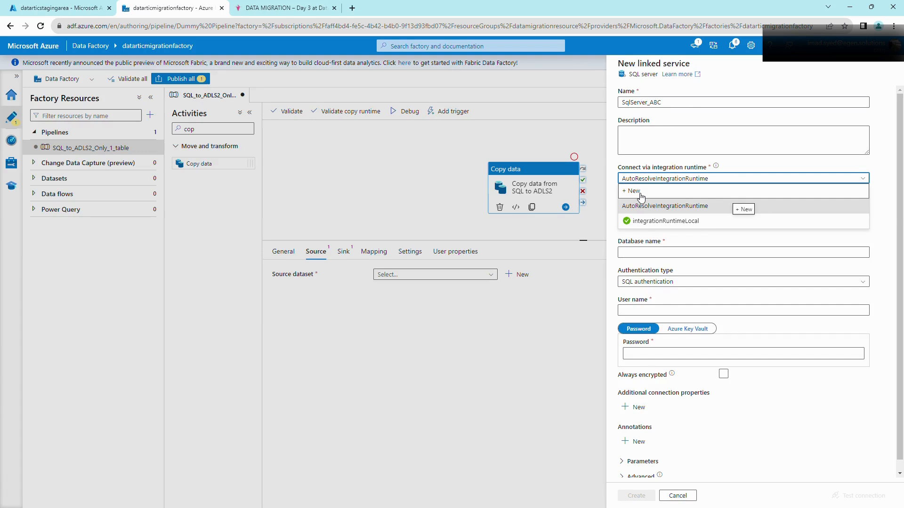
{"action": "left_click_drag", "start_coordinate": [635, 191], "coordinate": [636, 160]}
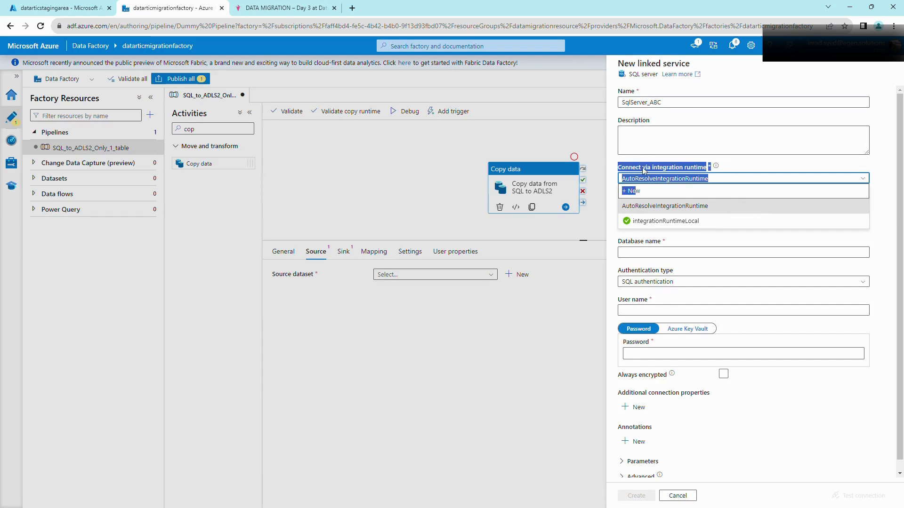
{"action": "left_click", "coordinate": [768, 165]}
{"action": "mouse_move", "coordinate": [716, 166]}
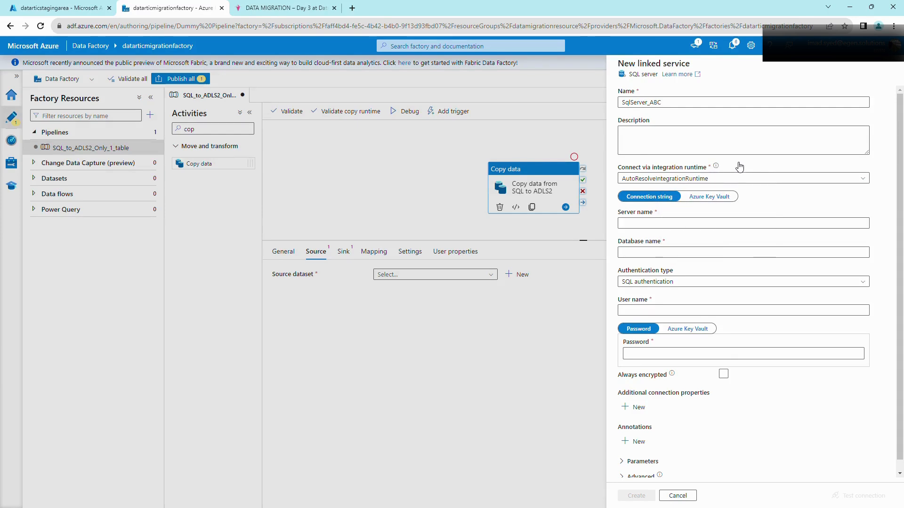
- Consult the data migration web page's Phase 1 instructions on creating the copy pipeline and defining its source
{"action": "left_click", "coordinate": [265, 9]}
{"action": "scroll", "coordinate": [584, 330], "scroll_direction": "down", "scroll_amount": 7}
{"action": "scroll", "coordinate": [584, 330], "scroll_direction": "down", "scroll_amount": 7}
{"action": "scroll", "coordinate": [570, 299], "scroll_direction": "down", "scroll_amount": 5}
{"action": "scroll", "coordinate": [561, 289], "scroll_direction": "down", "scroll_amount": 4}
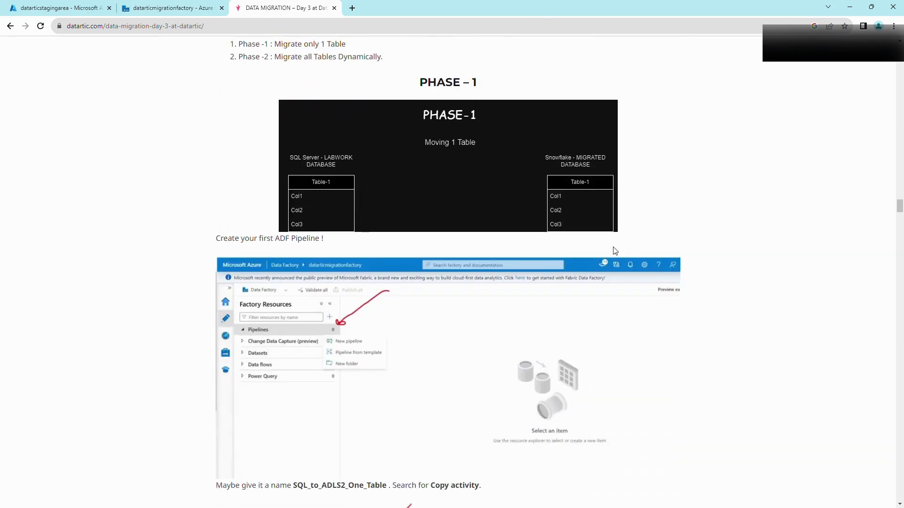
{"action": "scroll", "coordinate": [579, 235], "scroll_direction": "down", "scroll_amount": 8}
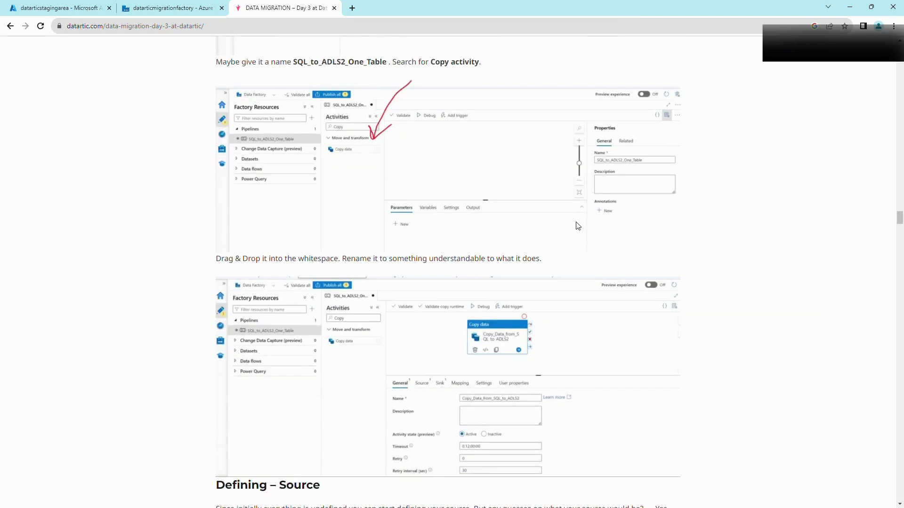
{"action": "scroll", "coordinate": [578, 226], "scroll_direction": "down", "scroll_amount": 4}
{"action": "scroll", "coordinate": [578, 225], "scroll_direction": "down", "scroll_amount": 6}
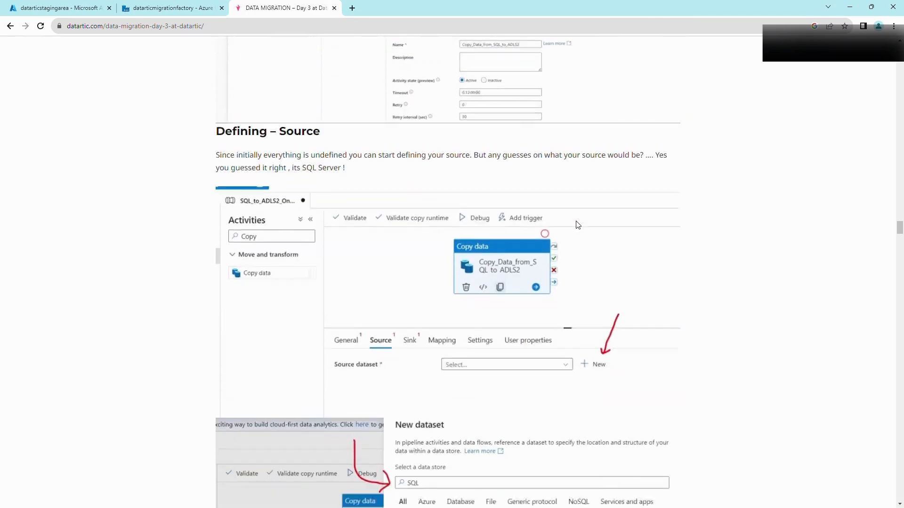
{"action": "scroll", "coordinate": [576, 224], "scroll_direction": "down", "scroll_amount": 17}
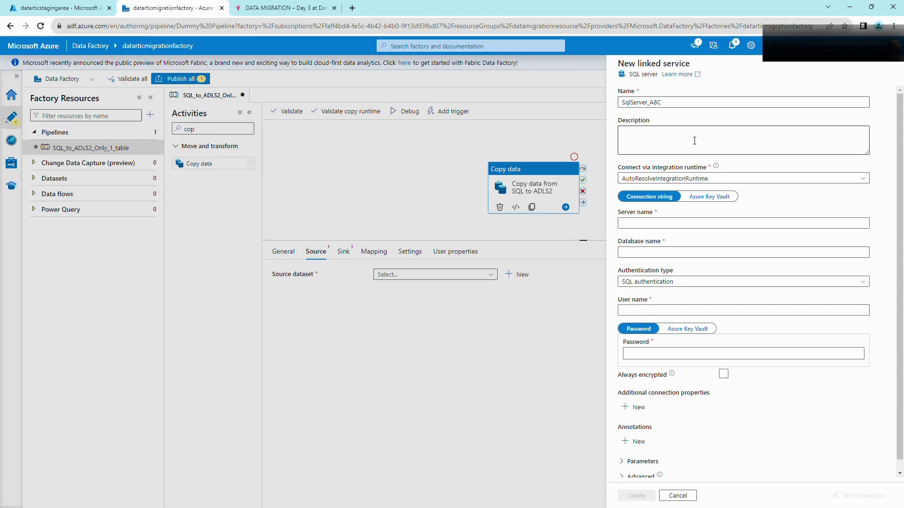
- Examine the connection settings of the existing SqlServer_OnPREM linked service in the factory's management area and test its connection
{"action": "double_click", "coordinate": [643, 103]}
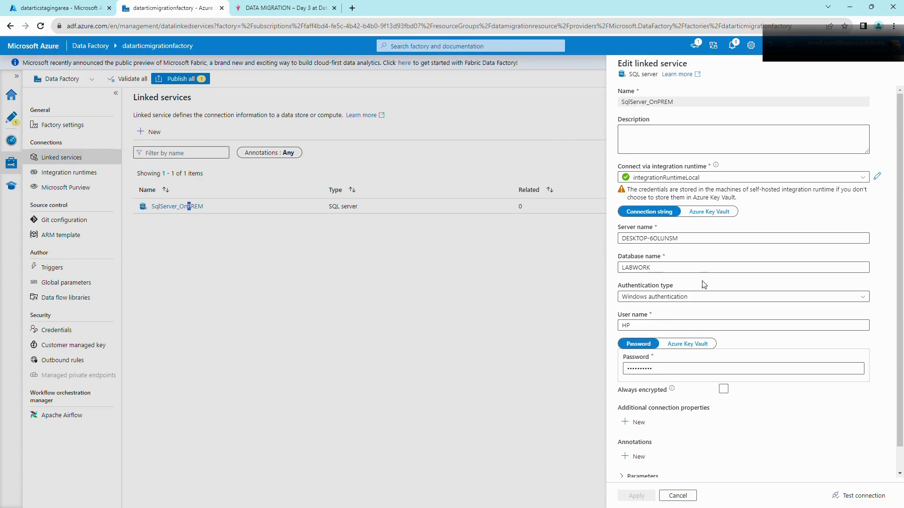
{"action": "triple_click", "coordinate": [708, 239]}
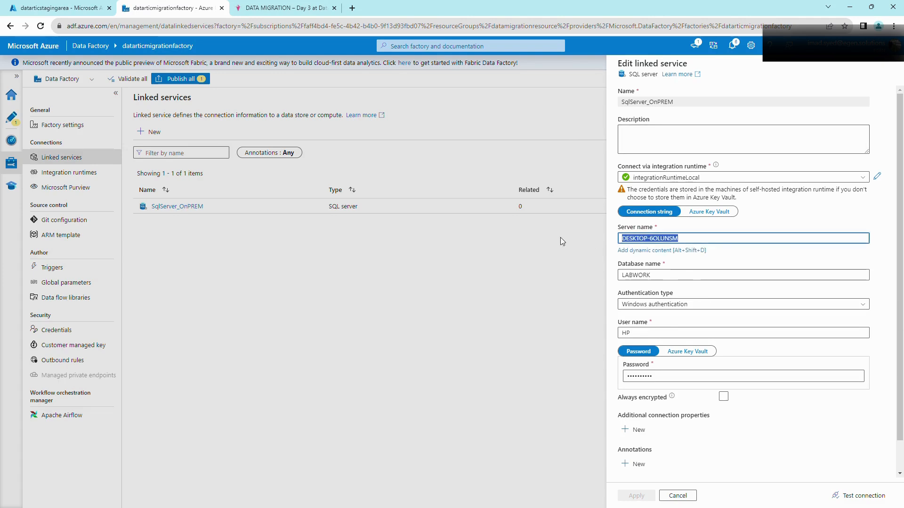
{"action": "triple_click", "coordinate": [670, 276]}
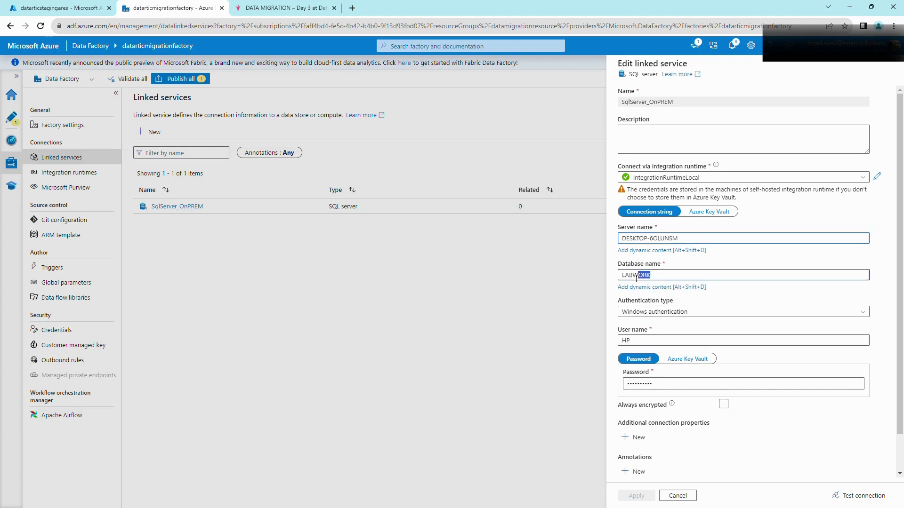
{"action": "left_click", "coordinate": [725, 306]}
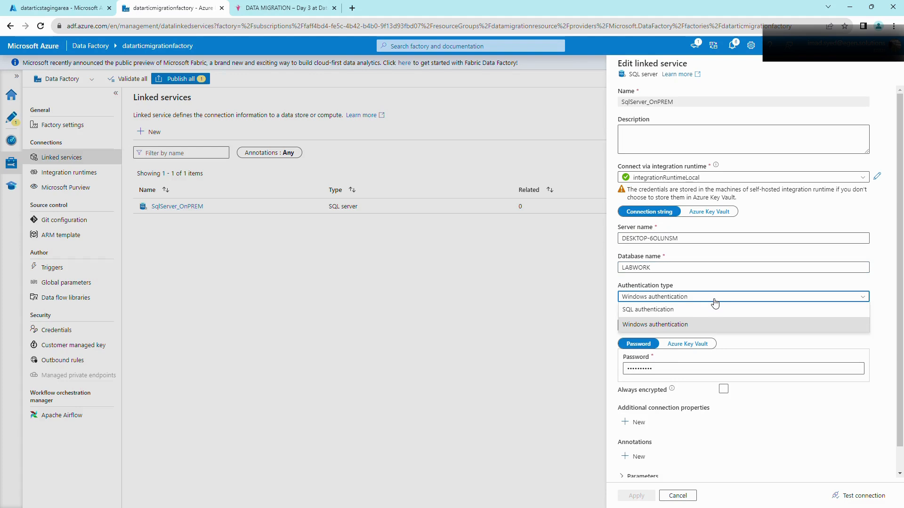
{"action": "left_click", "coordinate": [714, 300]}
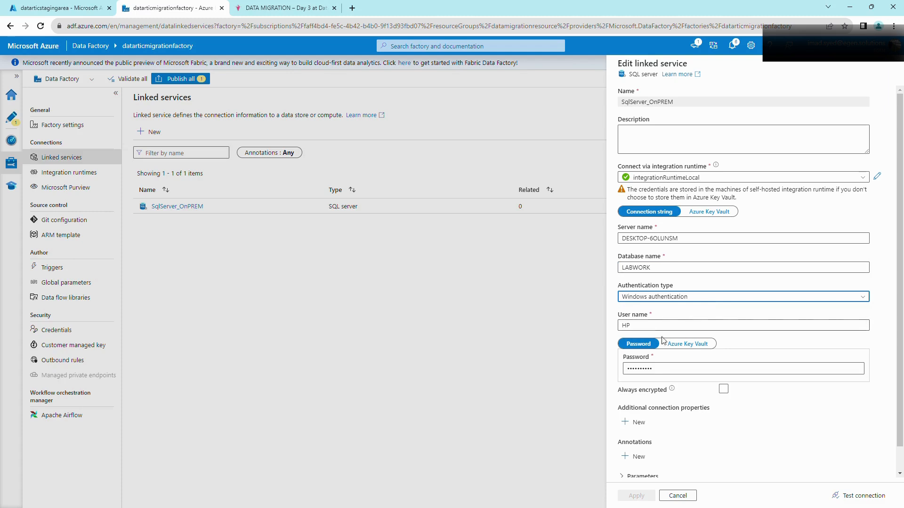
{"action": "left_click_drag", "start_coordinate": [650, 325], "coordinate": [611, 325]}
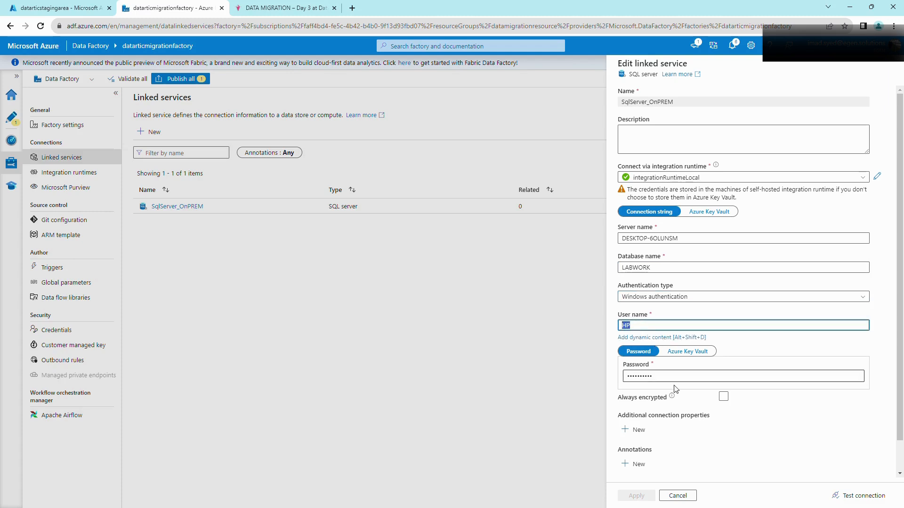
{"action": "left_click", "coordinate": [871, 498]}
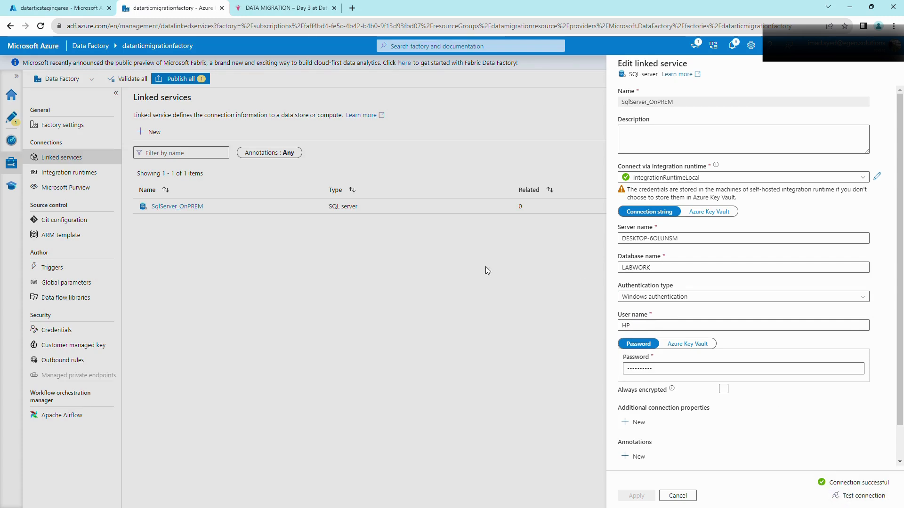
{"action": "left_click", "coordinate": [678, 495]}
- Return to the pipeline and create a new SQL server source dataset for the copy activity
{"action": "left_click", "coordinate": [12, 118]}
{"action": "left_click", "coordinate": [579, 144]}
{"action": "left_click", "coordinate": [327, 328]}
{"action": "left_click", "coordinate": [519, 346]}
{"action": "type", "text": "sq"}
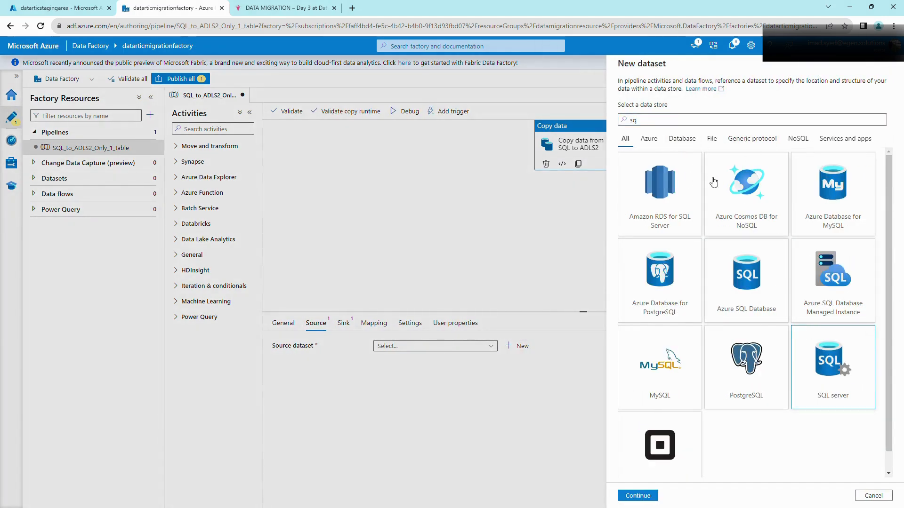
{"action": "left_click", "coordinate": [654, 497]}
- Name the source dataset SqlServer_Employee and connect it through the SqlServer_OnPREM linked service
{"action": "left_click", "coordinate": [719, 95]}
{"action": "key", "text": "BackSpace"}
{"action": "key", "text": "BackSpace"}
{"action": "key", "text": "BackSpace"}
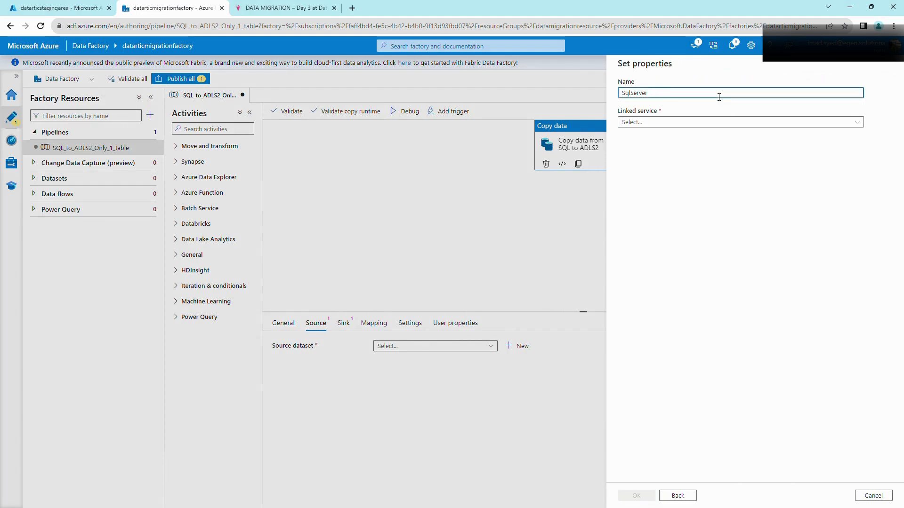
{"action": "type", "text": "_Employee"}
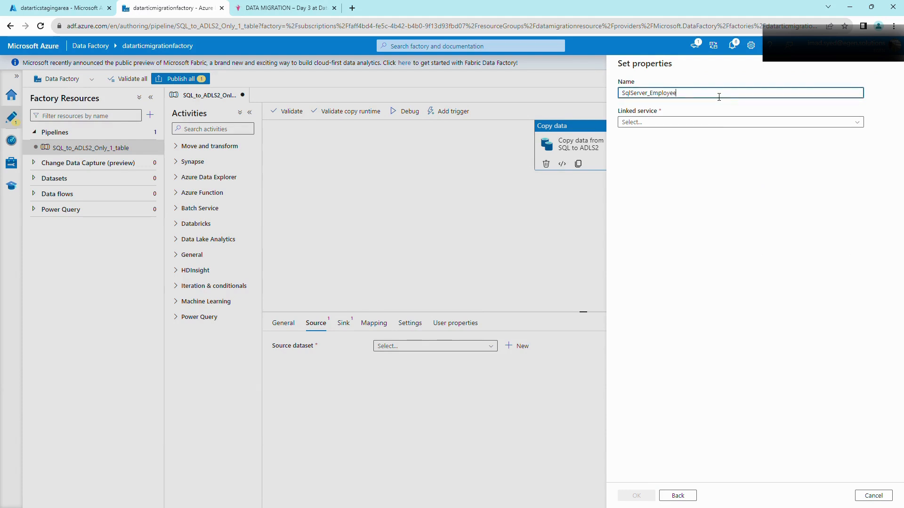
{"action": "left_click", "coordinate": [658, 123]}
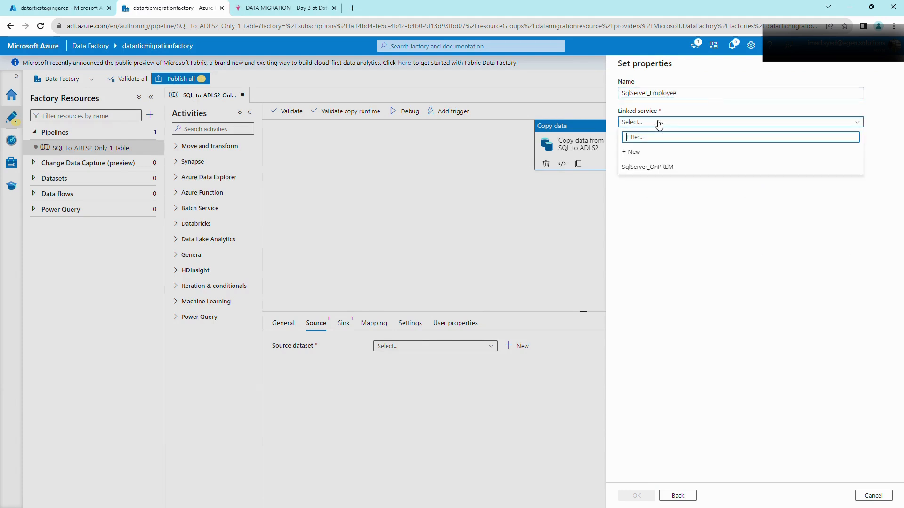
{"action": "left_click", "coordinate": [648, 168]}
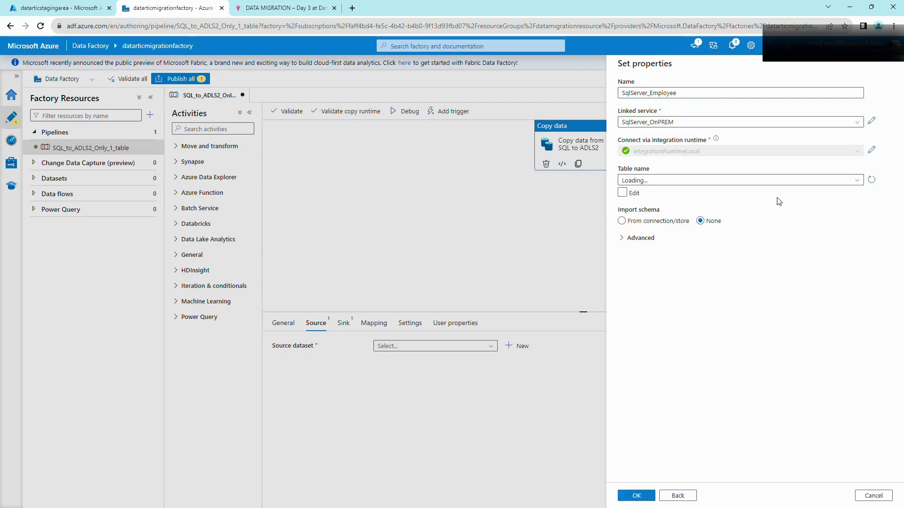
- Choose the HumanResources.Employee table for the source dataset and create the dataset
{"action": "left_click", "coordinate": [861, 182]}
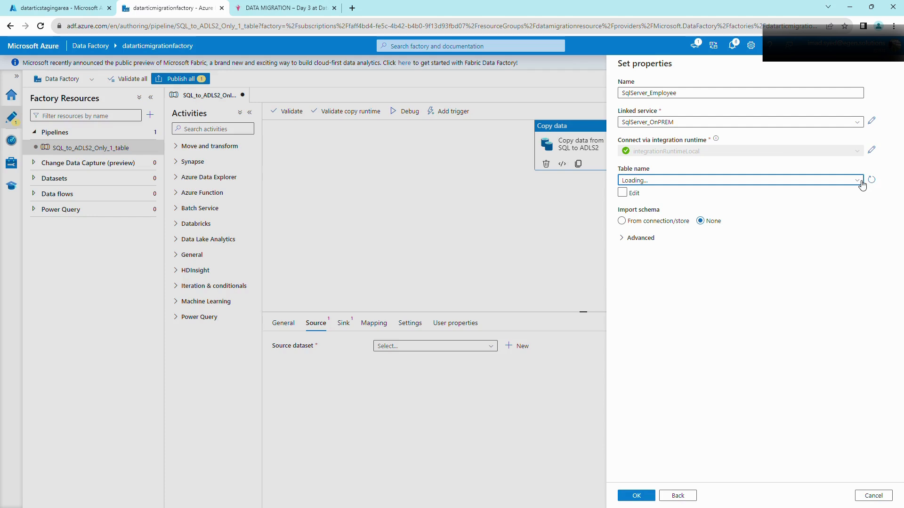
{"action": "left_click", "coordinate": [862, 182]}
{"action": "left_click", "coordinate": [839, 249]}
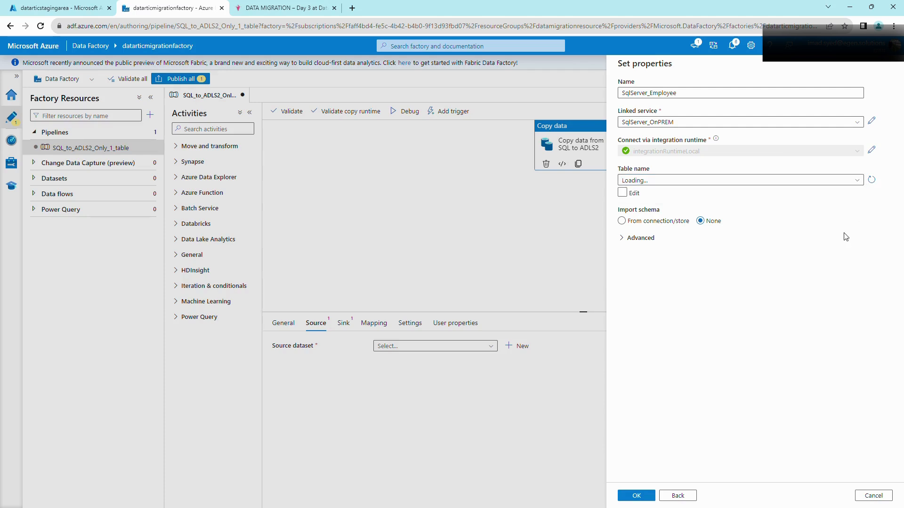
{"action": "left_click", "coordinate": [873, 183]}
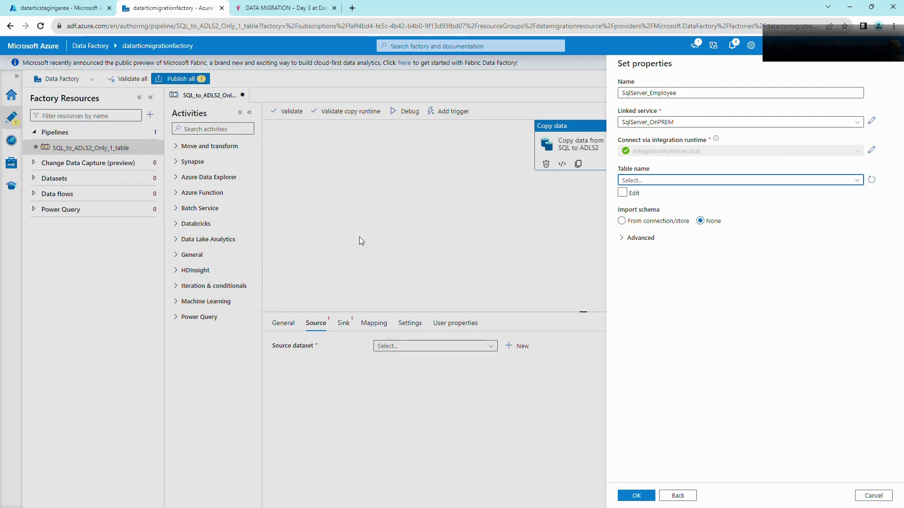
{"action": "left_click", "coordinate": [803, 184]}
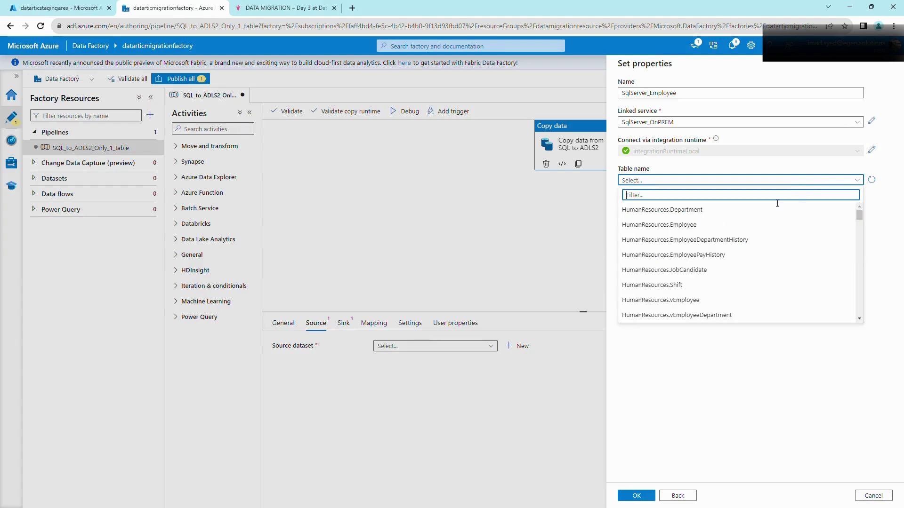
{"action": "left_click", "coordinate": [688, 226]}
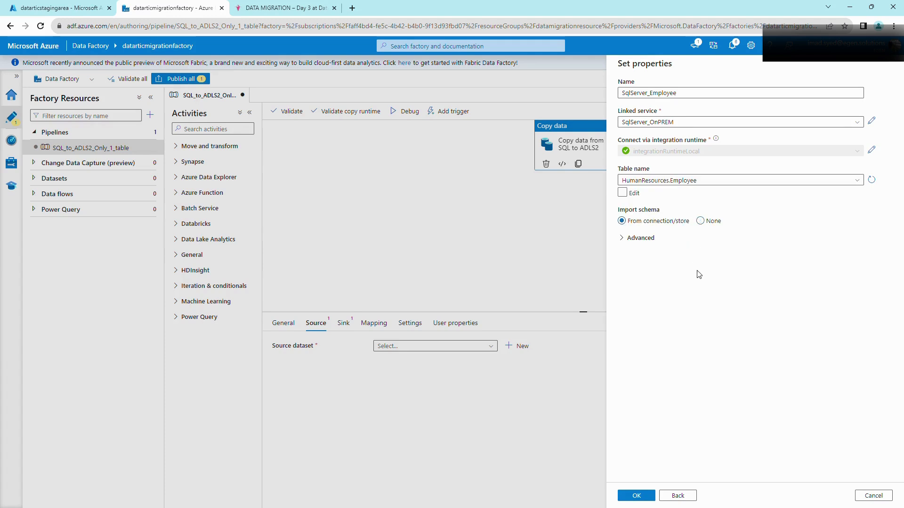
{"action": "left_click", "coordinate": [638, 496]}
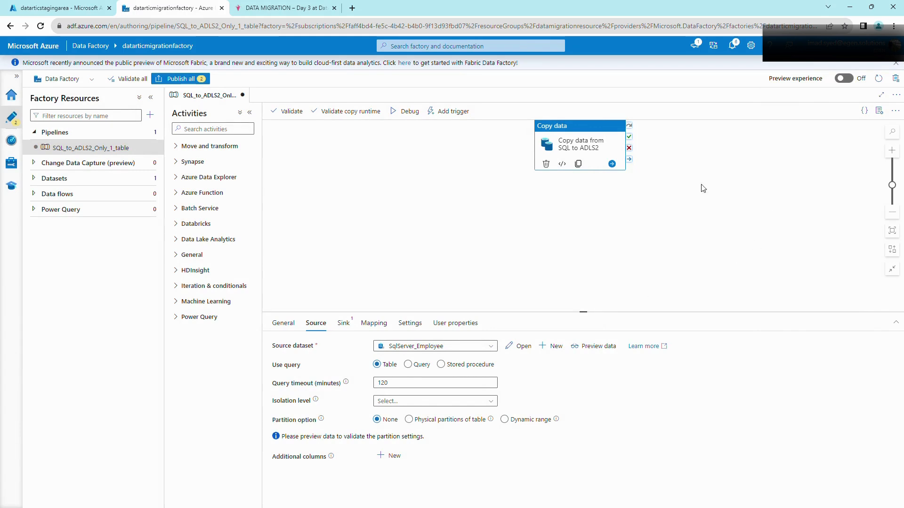
- Start a new sink dataset for the copy activity on Azure Data Lake Storage Gen2 in DelimitedText format
{"action": "left_click", "coordinate": [344, 324]}
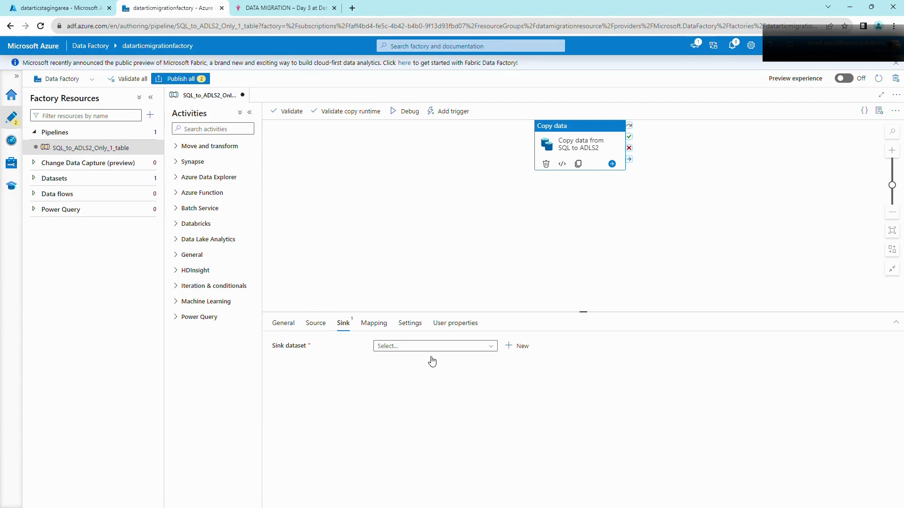
{"action": "left_click", "coordinate": [517, 347]}
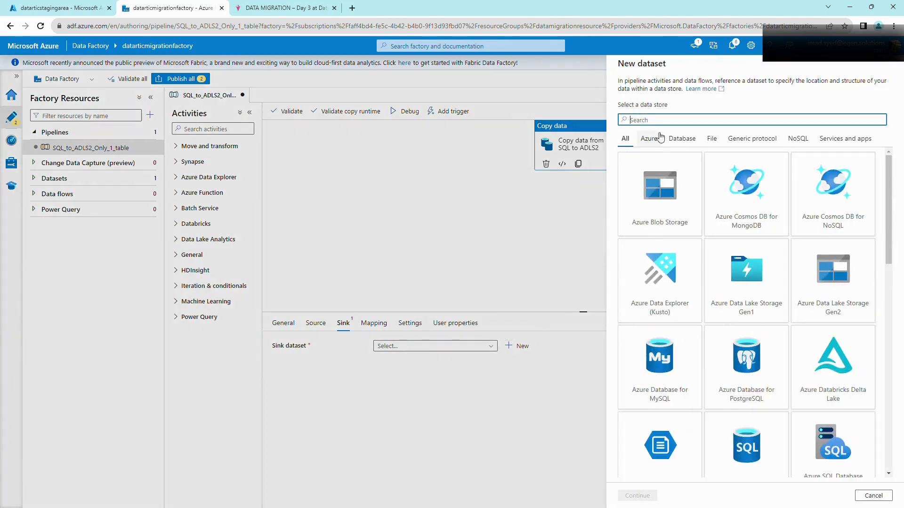
{"action": "type", "text": "azure data"}
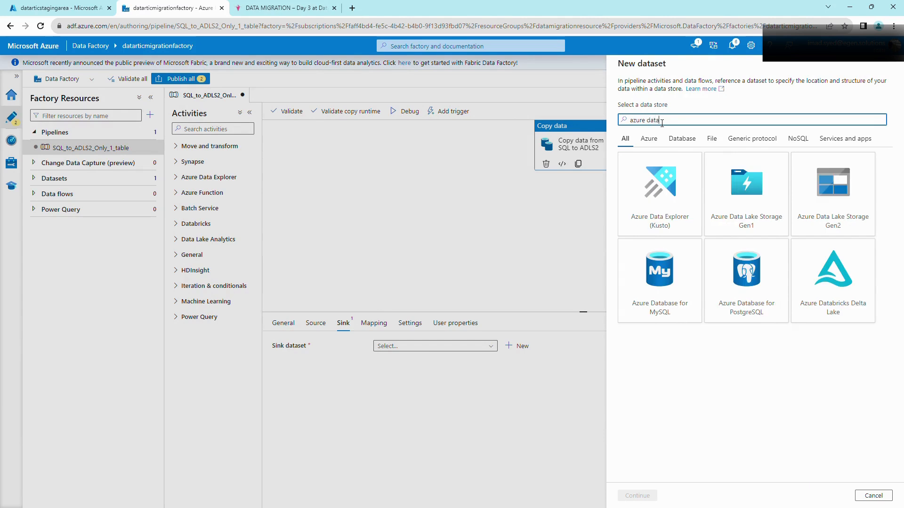
{"action": "left_click", "coordinate": [833, 193]}
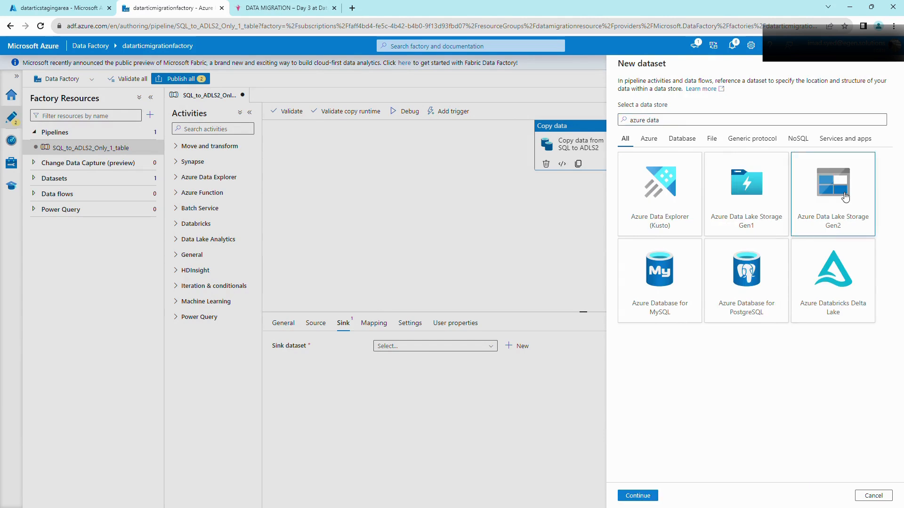
{"action": "left_click", "coordinate": [656, 497]}
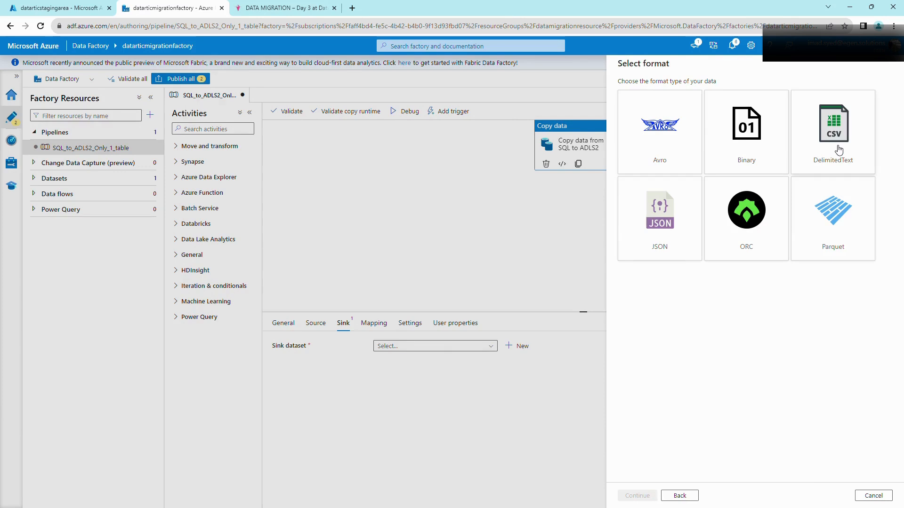
{"action": "left_click", "coordinate": [847, 134]}
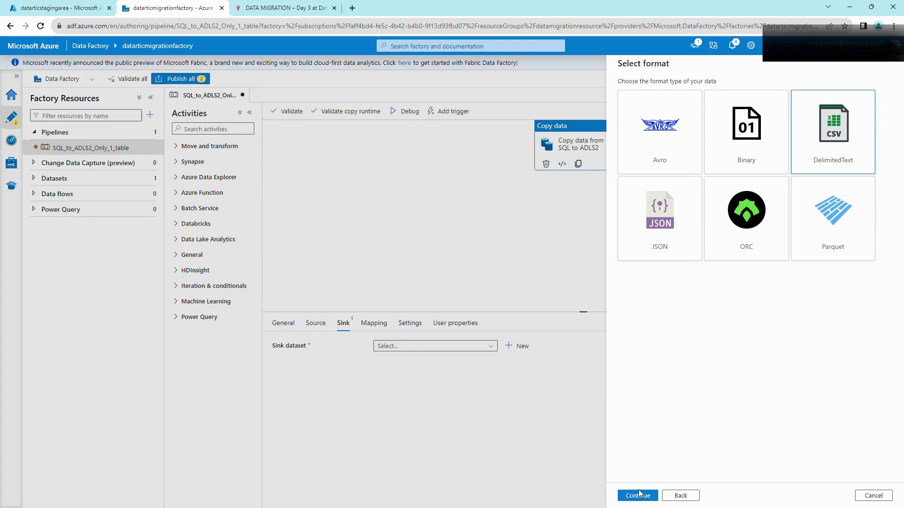
{"action": "left_click", "coordinate": [639, 494]}
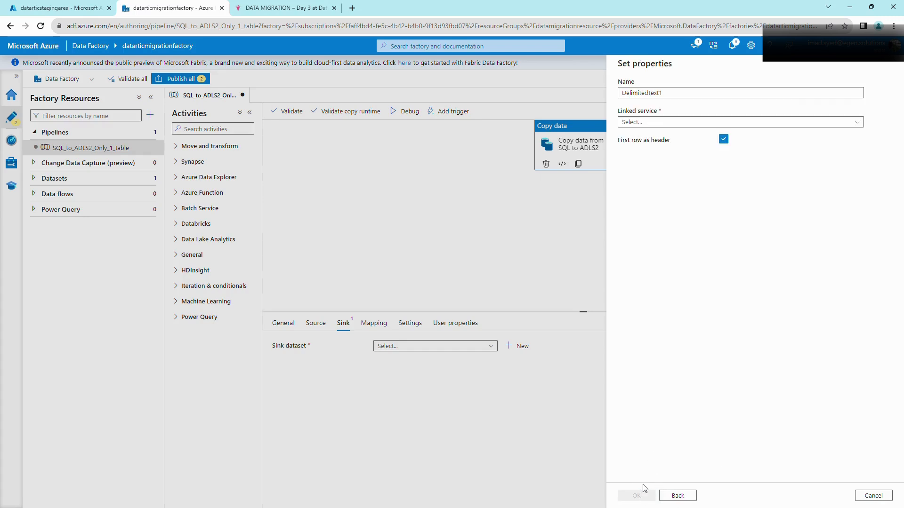
- Name the sink dataset Employee_Table_dataset and begin a new linked service for it
{"action": "double_click", "coordinate": [680, 96]}
{"action": "type", "text": "Employee_Tabl"}
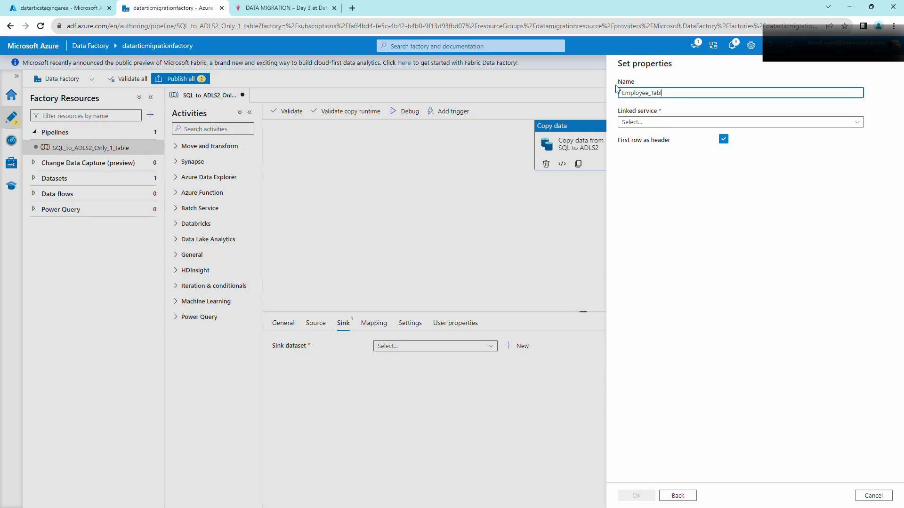
{"action": "type", "text": "e_dataset"}
{"action": "left_click", "coordinate": [713, 123]}
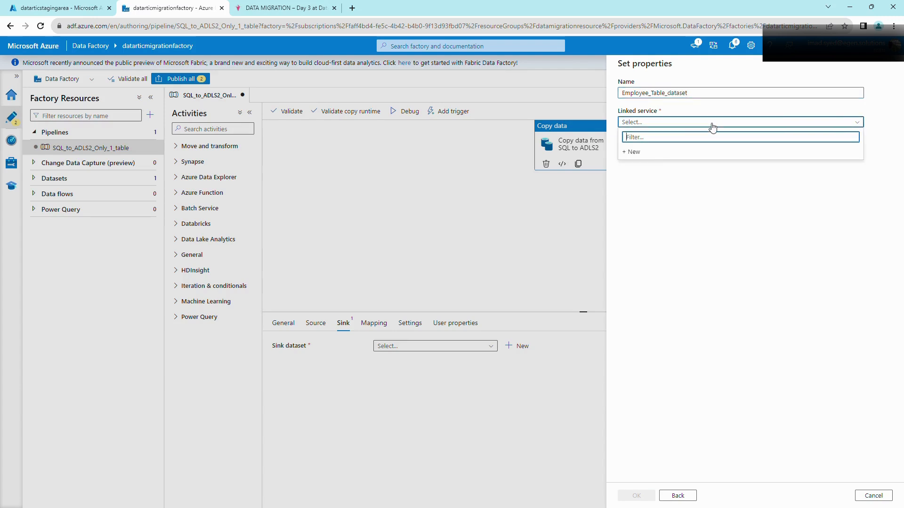
{"action": "left_click", "coordinate": [648, 151]}
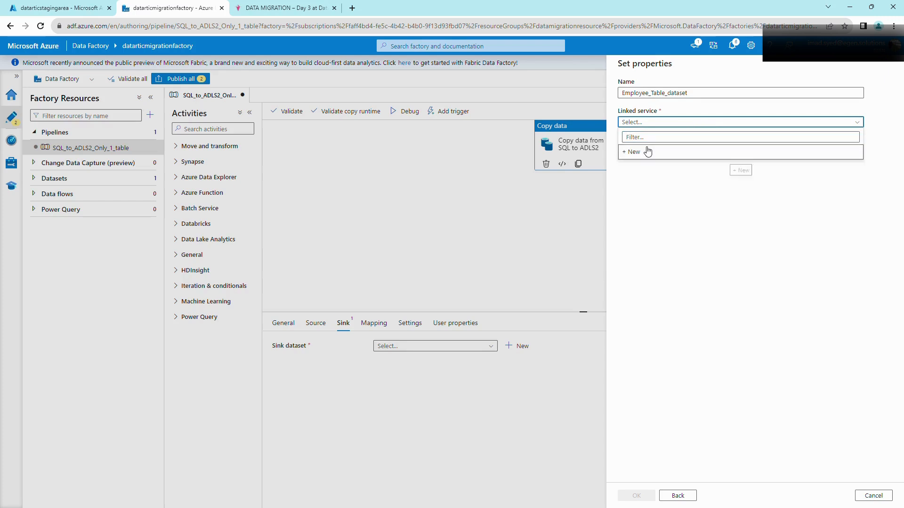
{"action": "left_click", "coordinate": [647, 151]}
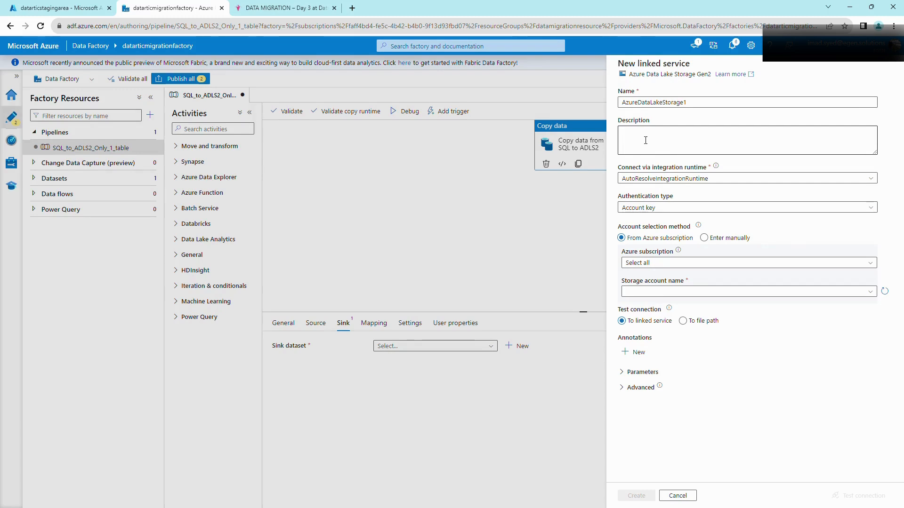
- Name the linked service AzureDataLakeStorage_Datartic and connect it via integrationRuntimeLocal
{"action": "left_click", "coordinate": [708, 104]}
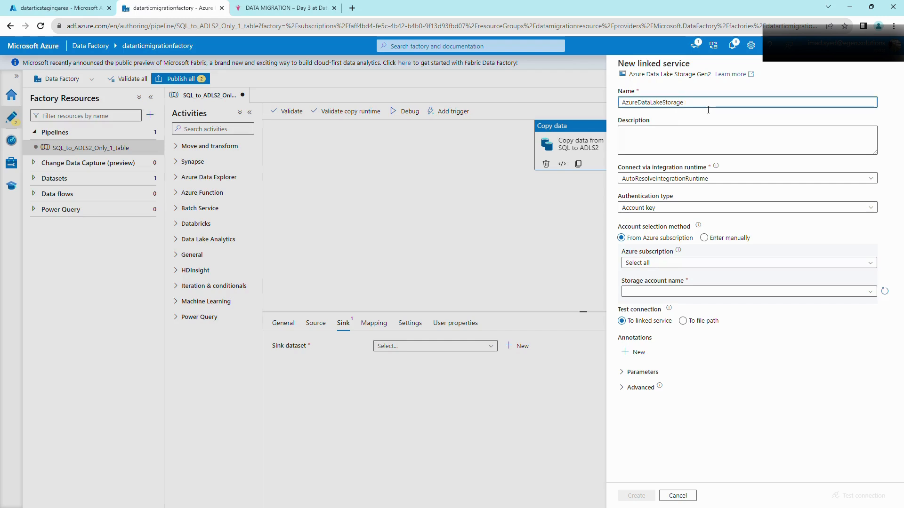
{"action": "type", "text": "_Datartic"}
{"action": "left_click", "coordinate": [734, 180]}
{"action": "left_click", "coordinate": [661, 221]}
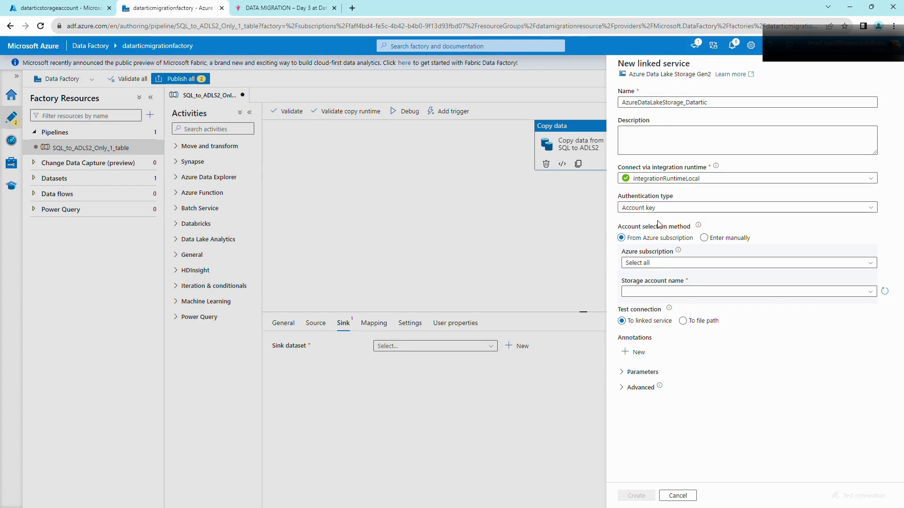
- Set the linked service's subscription to Azure subscription 1 and its storage account to datarticstorageaccount
{"action": "left_click", "coordinate": [697, 262]}
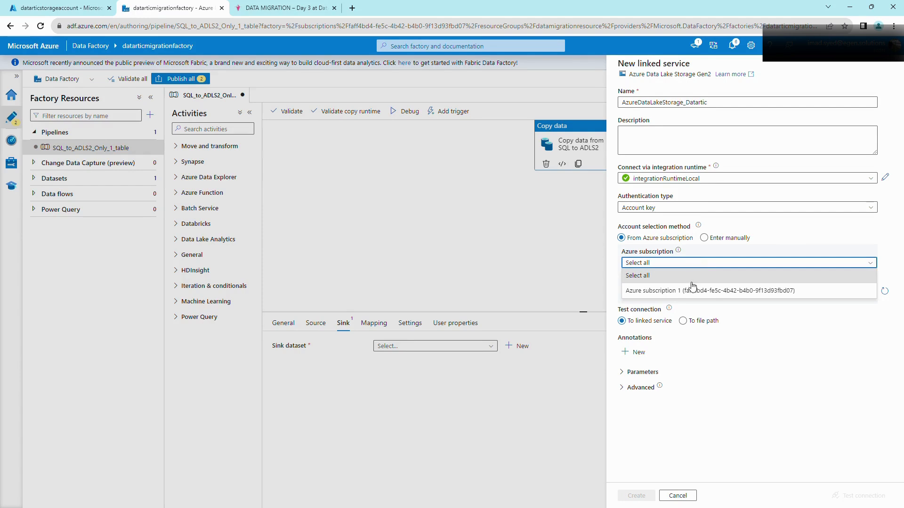
{"action": "left_click", "coordinate": [691, 290]}
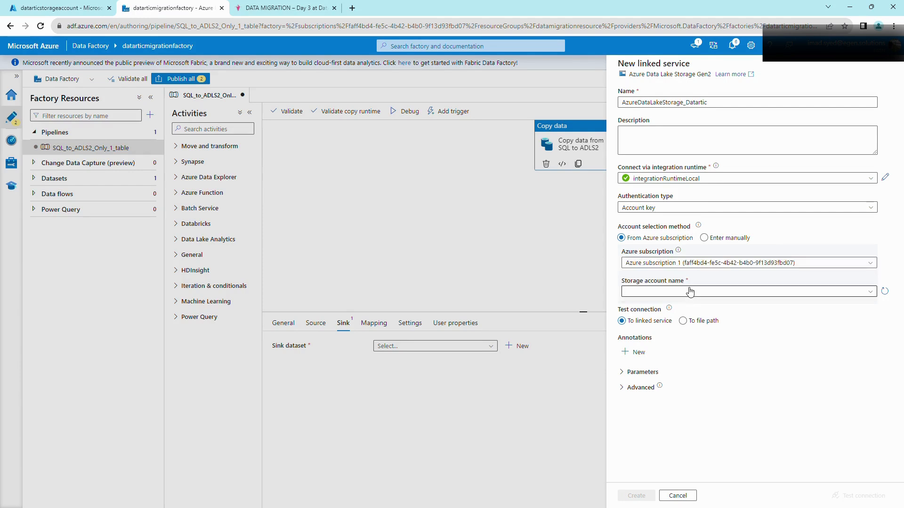
{"action": "left_click", "coordinate": [690, 292]}
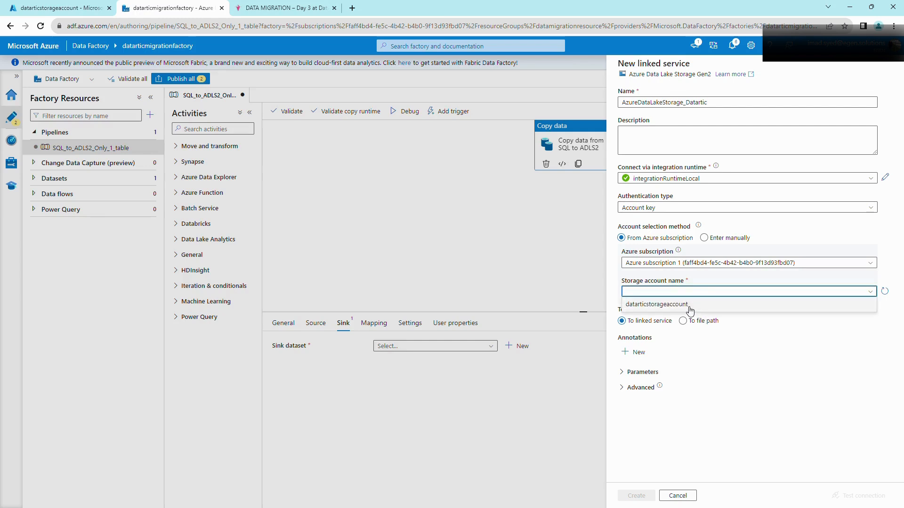
{"action": "left_click", "coordinate": [690, 305]}
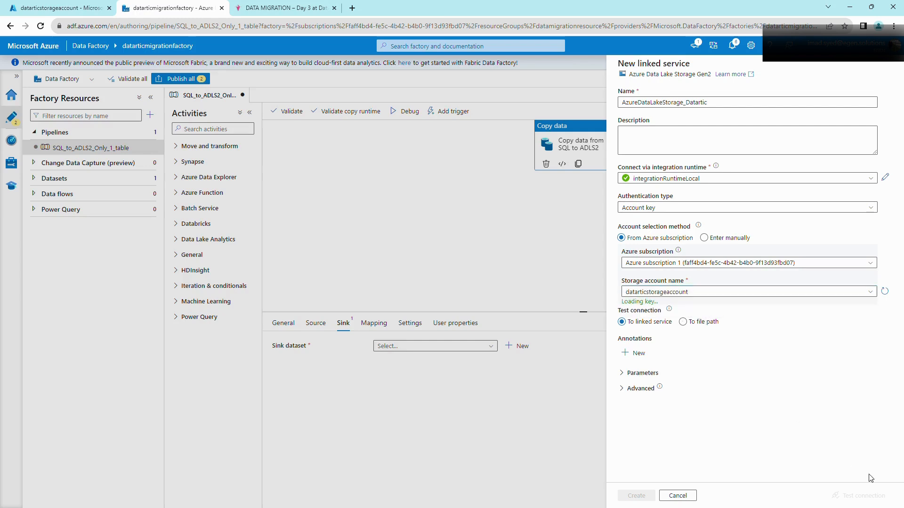
- Test the connection of the new Data Lake Storage linked service and create it
{"action": "left_click", "coordinate": [865, 497]}
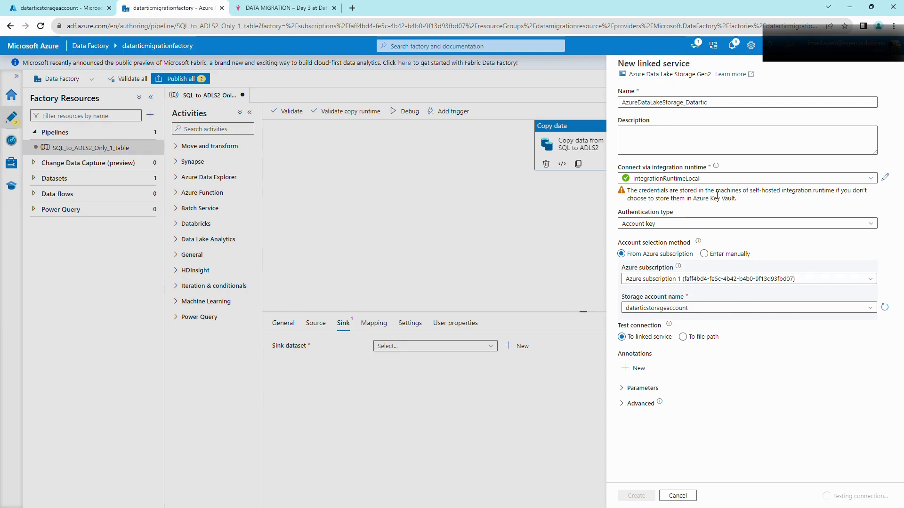
{"action": "left_click", "coordinate": [706, 142]}
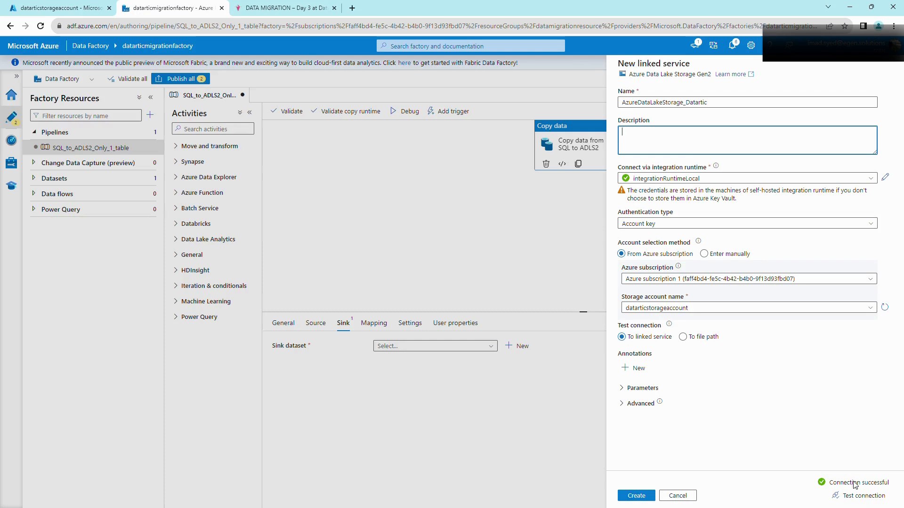
{"action": "left_click", "coordinate": [641, 497]}
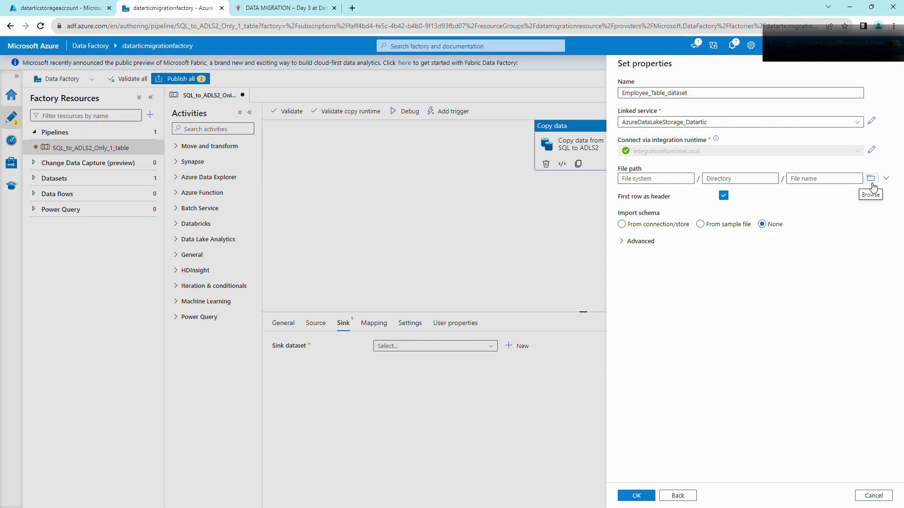
- Browse the sink dataset's file path into the datarticstagingarea container
{"action": "left_click", "coordinate": [871, 178]}
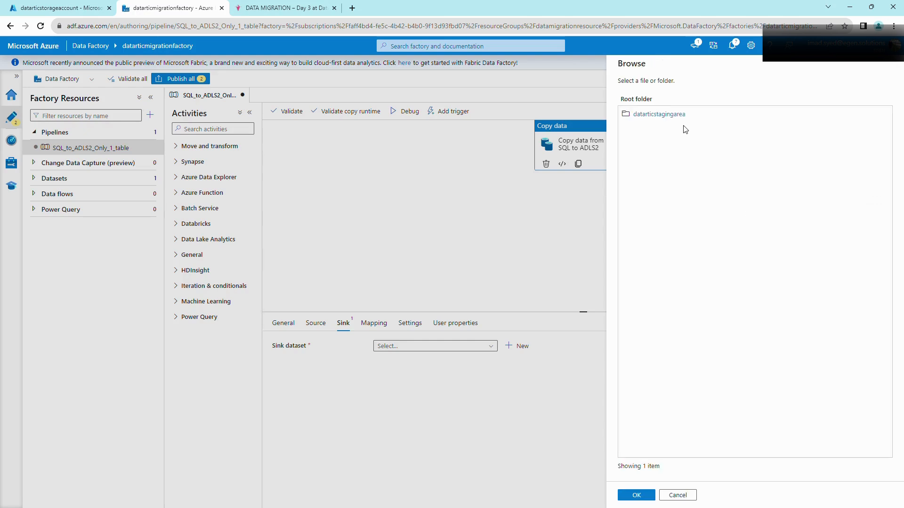
{"action": "left_click", "coordinate": [675, 118]}
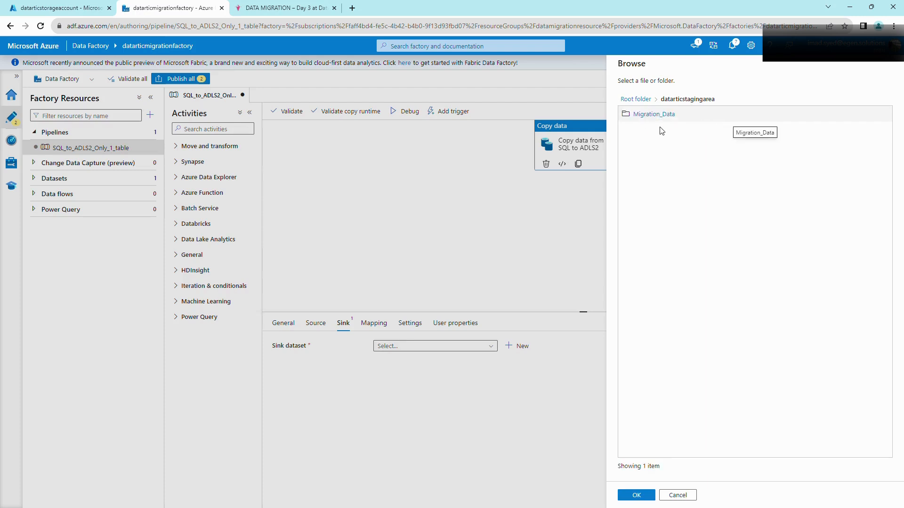
- Switch to the Azure portal and open the containers of datarticstorageaccount
{"action": "left_click", "coordinate": [28, 8]}
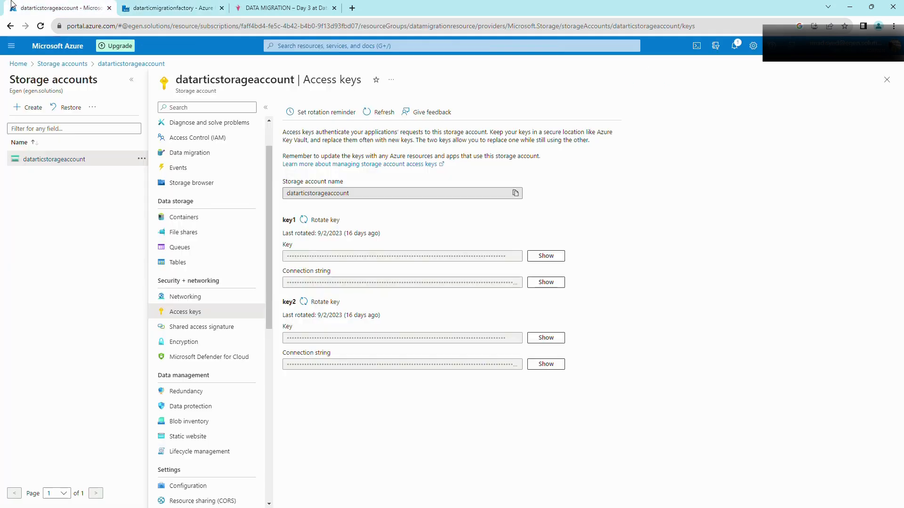
{"action": "left_click", "coordinate": [63, 64]}
{"action": "left_click", "coordinate": [78, 184]}
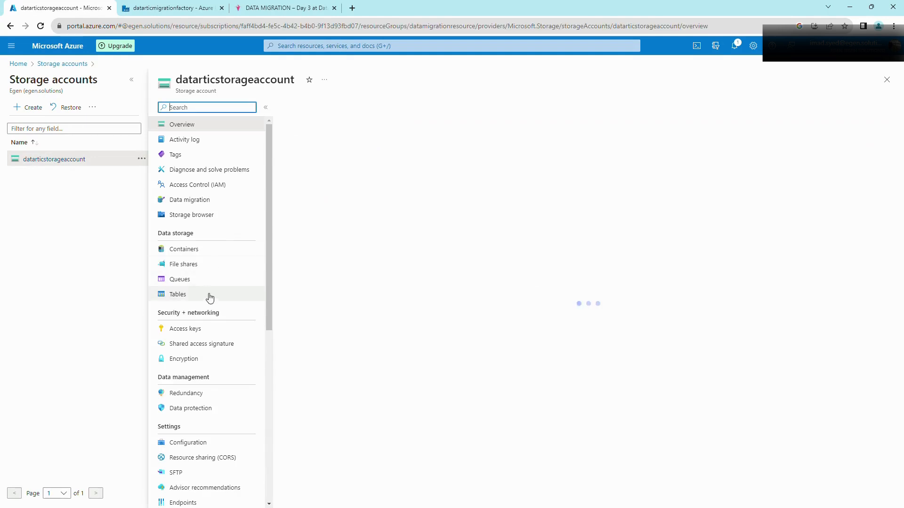
{"action": "left_click", "coordinate": [192, 265]}
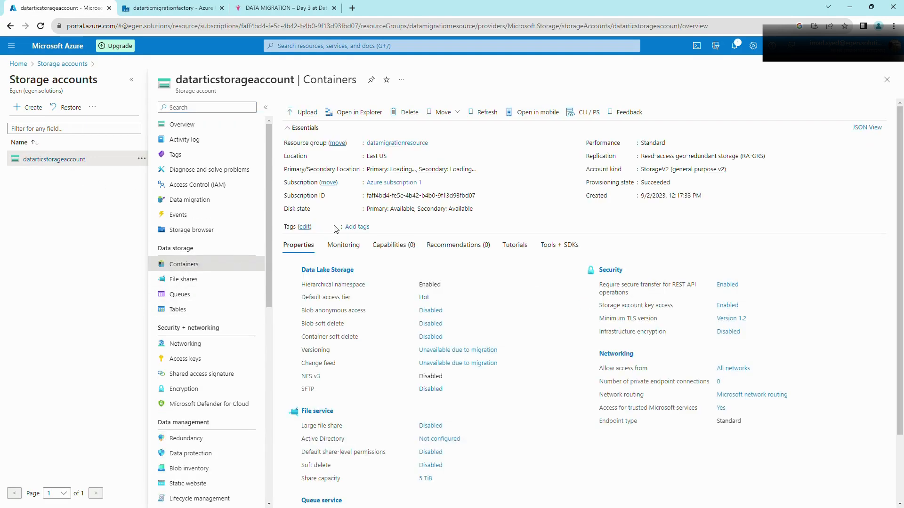
- Open the datarticstagingarea container and look at the form for adding a directory without creating one
{"action": "left_click", "coordinate": [323, 186]}
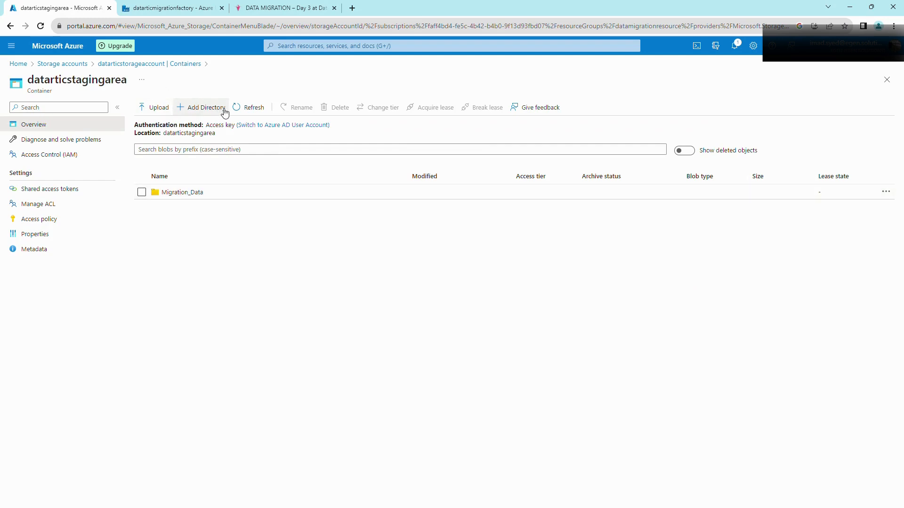
{"action": "left_click", "coordinate": [200, 112]}
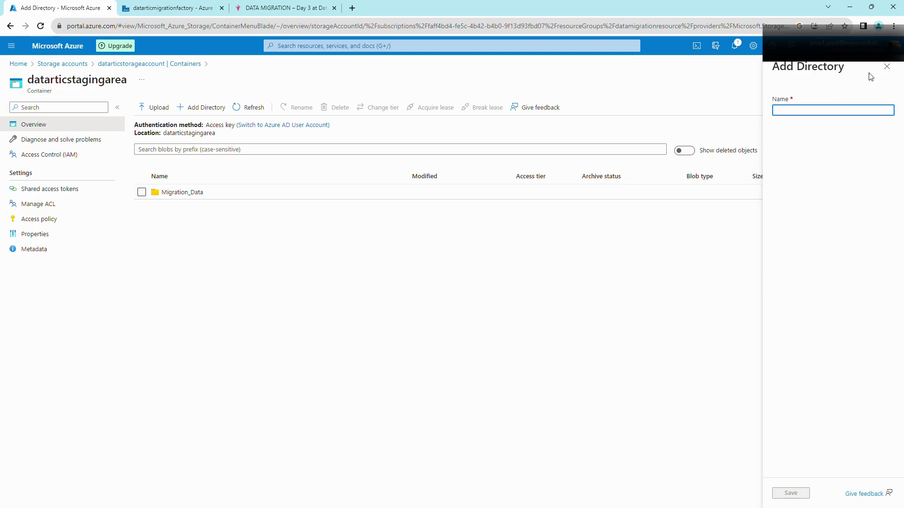
{"action": "left_click", "coordinate": [886, 67]}
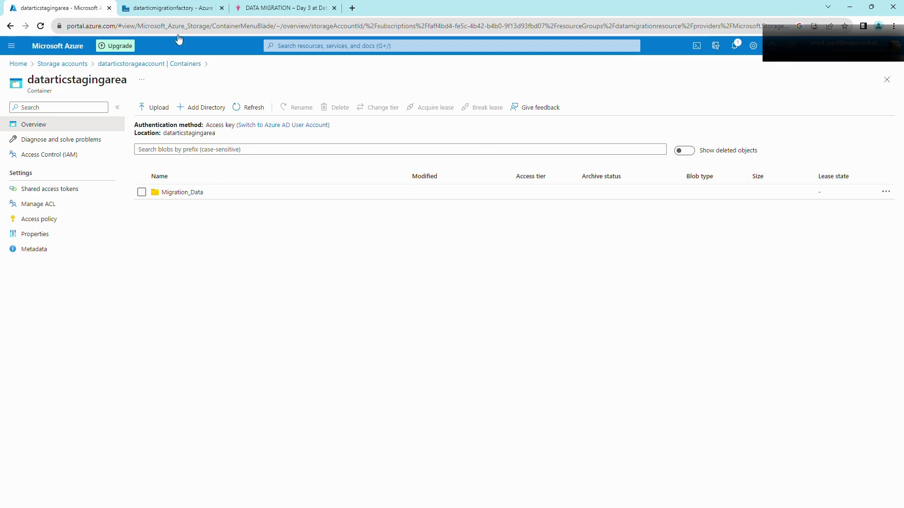
- Switch back to Data Factory, set the sink file path to the Migration_Data folder and create the Employee_Table_dataset dataset
{"action": "left_click", "coordinate": [175, 8]}
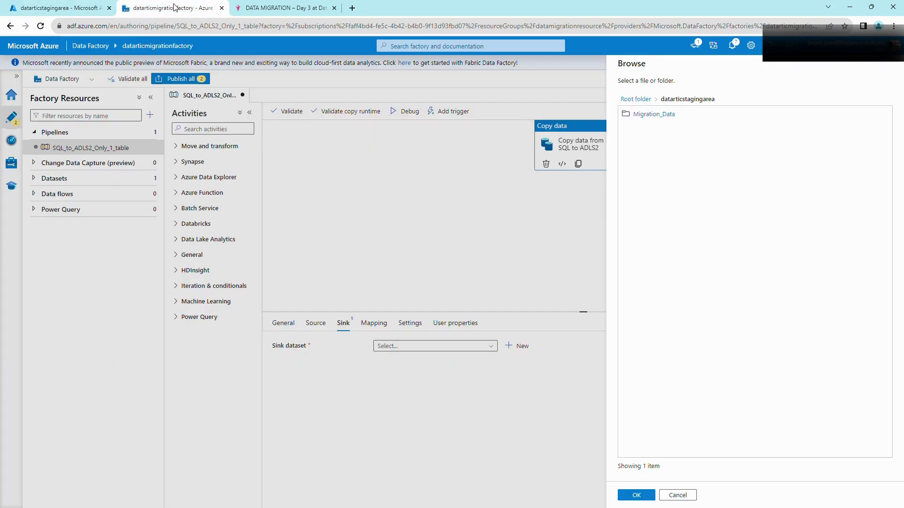
{"action": "left_click", "coordinate": [668, 114]}
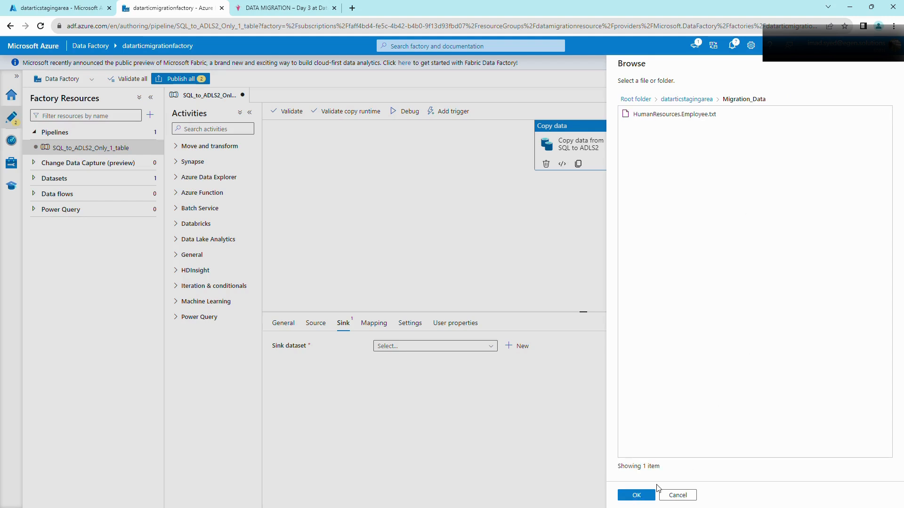
{"action": "left_click", "coordinate": [637, 496]}
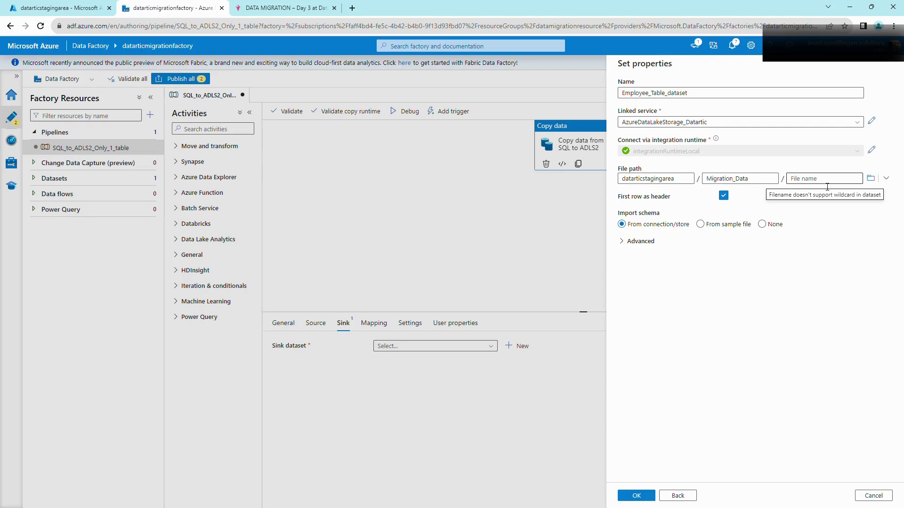
{"action": "left_click", "coordinate": [645, 496]}
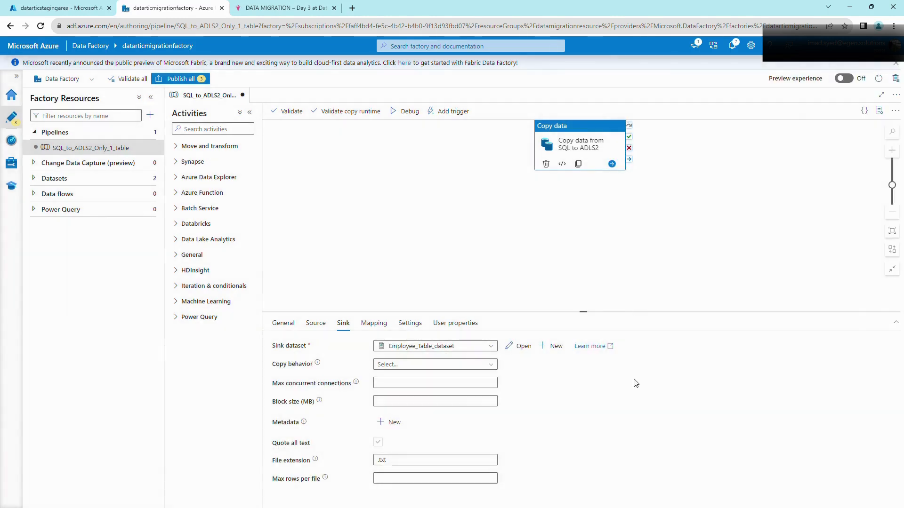
- Review the copy activity's source settings and preview the data of the SqlServer_Employee dataset
{"action": "left_click_drag", "start_coordinate": [584, 204], "coordinate": [533, 238]}
{"action": "mouse_move", "coordinate": [625, 158]}
{"action": "left_mouse_down"}
{"action": "mouse_move", "coordinate": [650, 177]}
{"action": "mouse_move", "coordinate": [636, 165]}
{"action": "left_mouse_up"}
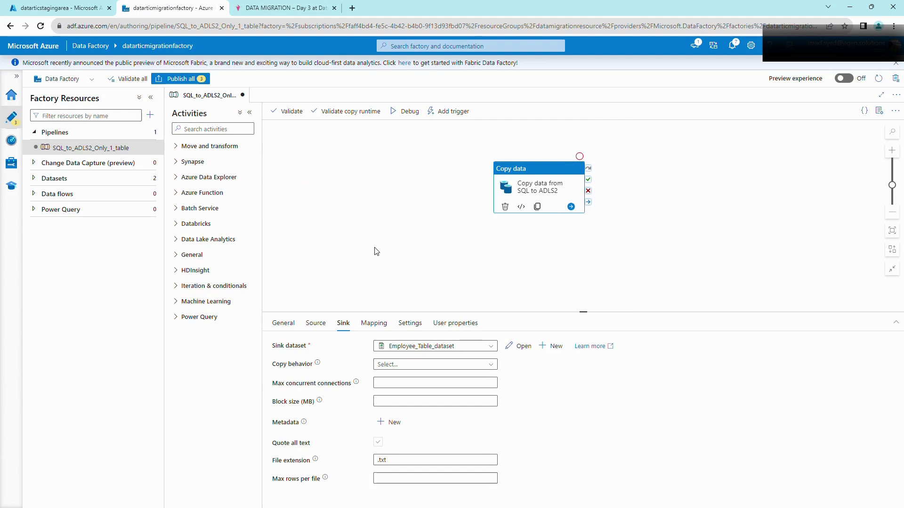
{"action": "left_click", "coordinate": [316, 323]}
{"action": "left_click", "coordinate": [346, 330]}
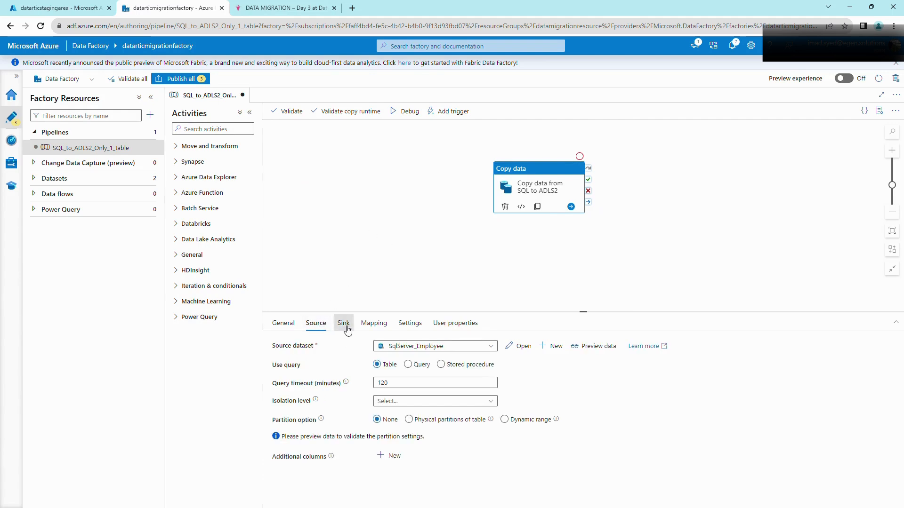
{"action": "left_click", "coordinate": [311, 330]}
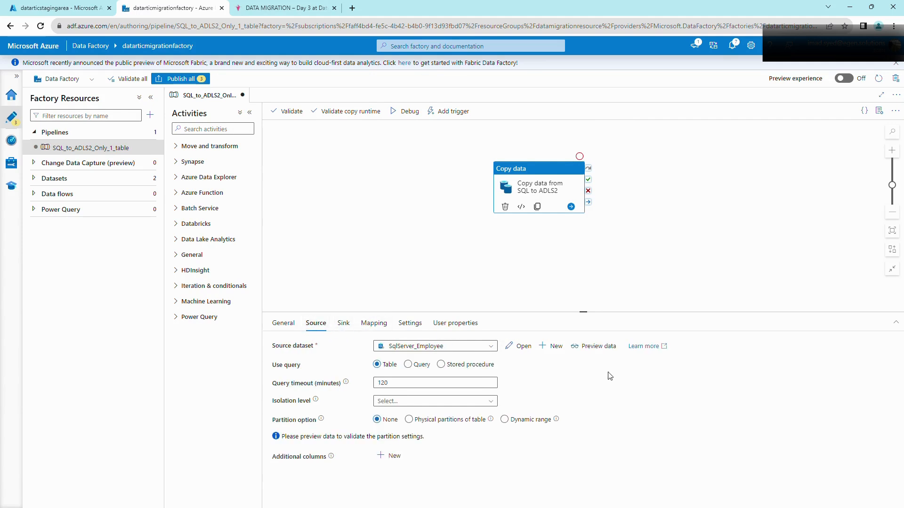
{"action": "left_click", "coordinate": [593, 348]}
{"action": "left_click_drag", "start_coordinate": [349, 395], "coordinate": [370, 362]}
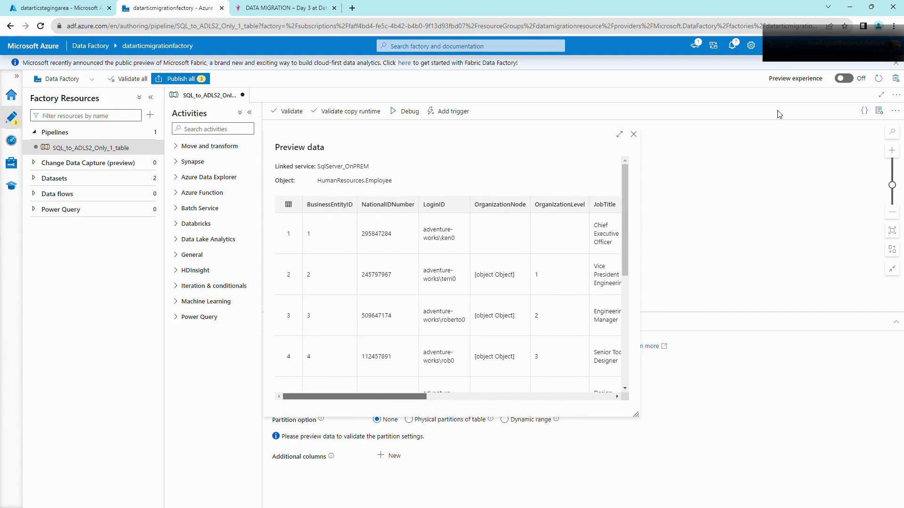
{"action": "left_click", "coordinate": [634, 134]}
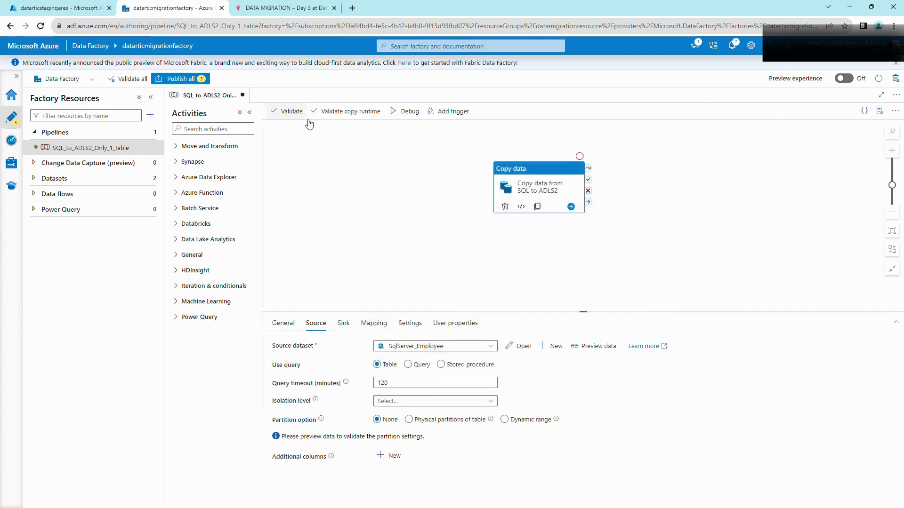
- Run the SQL_to_ADLS2_Only_1_table pipeline in debug mode, enlarge its output area and refresh the run status
{"action": "left_click", "coordinate": [407, 113]}
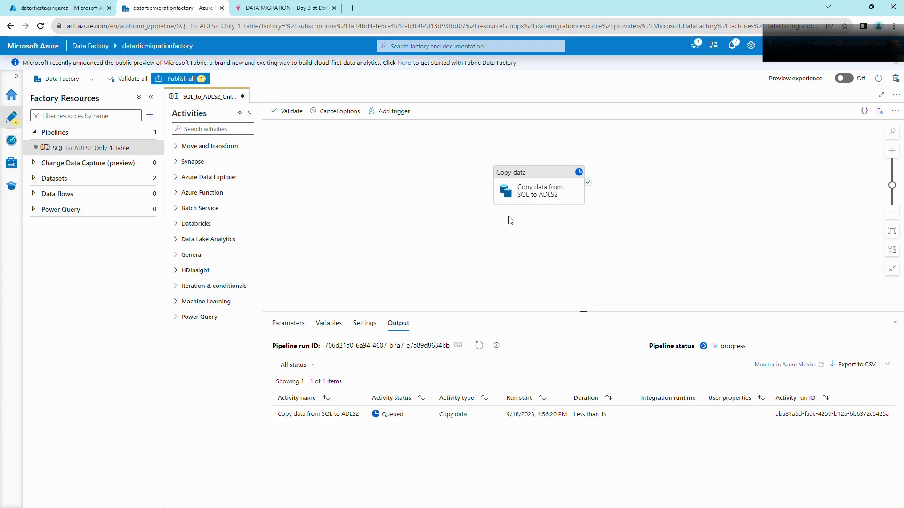
{"action": "mouse_move", "coordinate": [508, 189]}
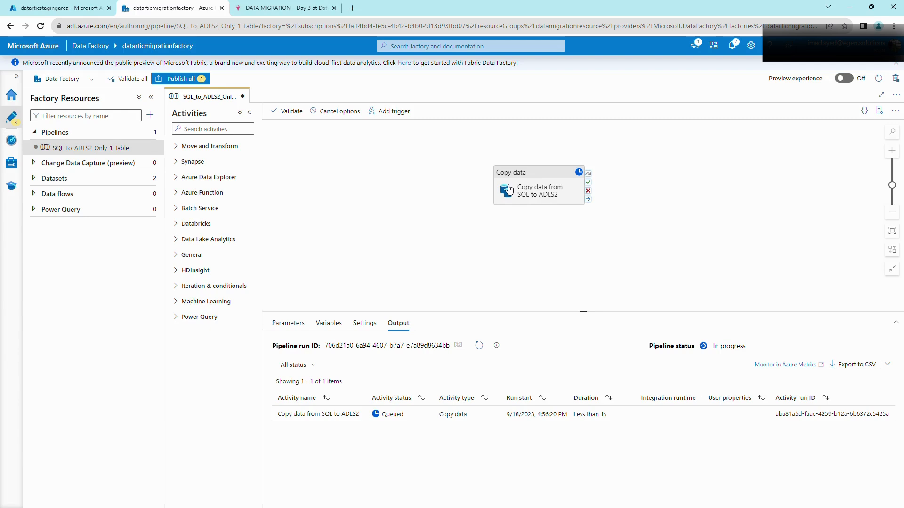
{"action": "left_click_drag", "start_coordinate": [701, 158], "coordinate": [742, 166]}
{"action": "left_click_drag", "start_coordinate": [616, 319], "coordinate": [614, 271]}
{"action": "left_click_drag", "start_coordinate": [695, 196], "coordinate": [644, 183]}
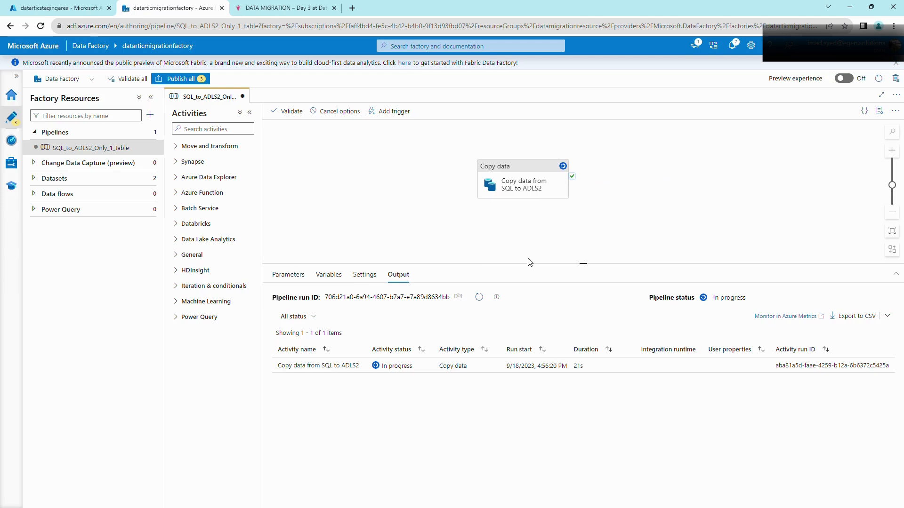
{"action": "left_click_drag", "start_coordinate": [531, 263], "coordinate": [524, 231]}
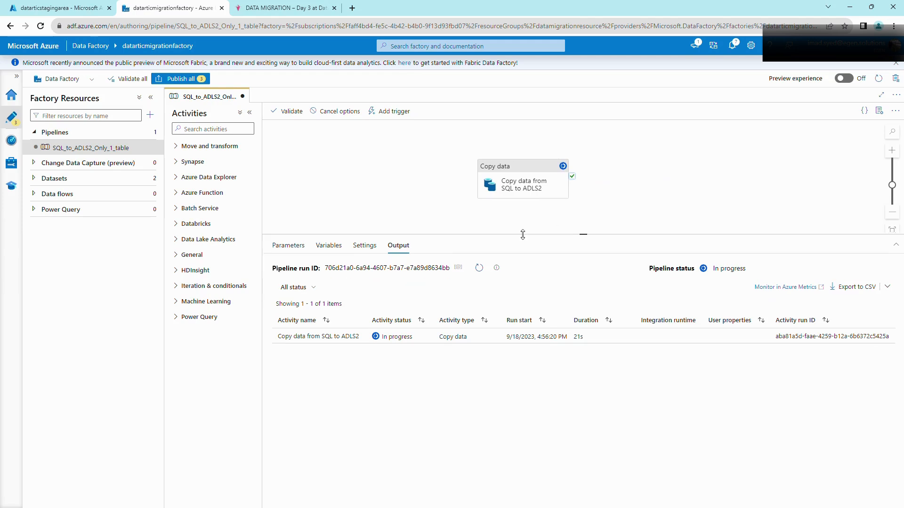
{"action": "left_click", "coordinate": [481, 264]}
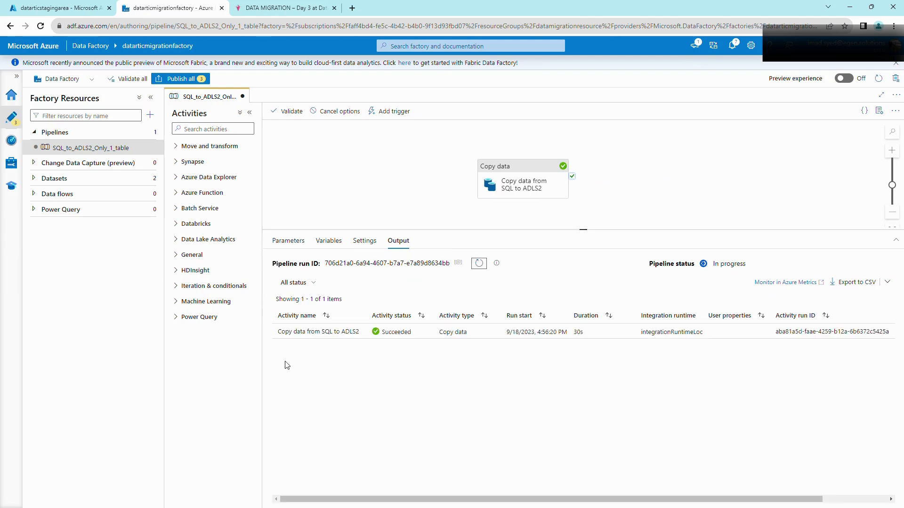
- Examine the copy activity's run details, comparing the rows read with the rows written
{"action": "left_click", "coordinate": [357, 332]}
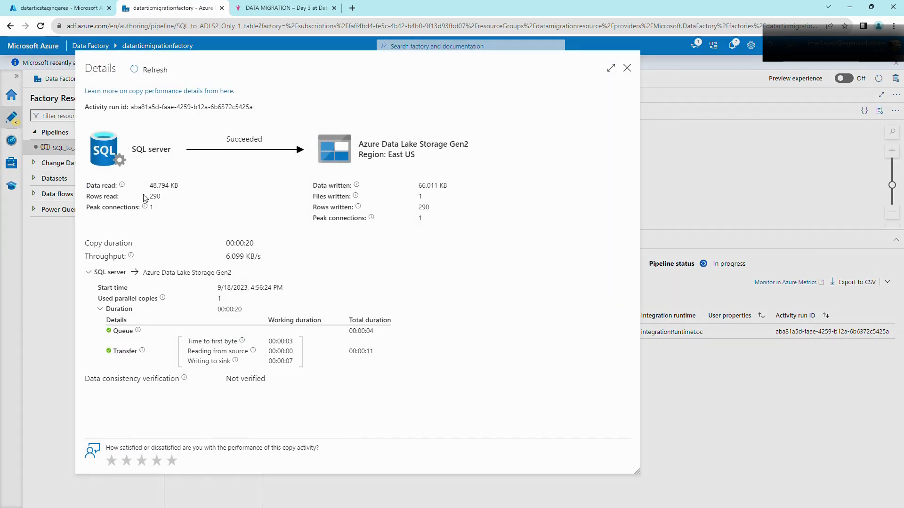
{"action": "left_click_drag", "start_coordinate": [418, 208], "coordinate": [435, 213]}
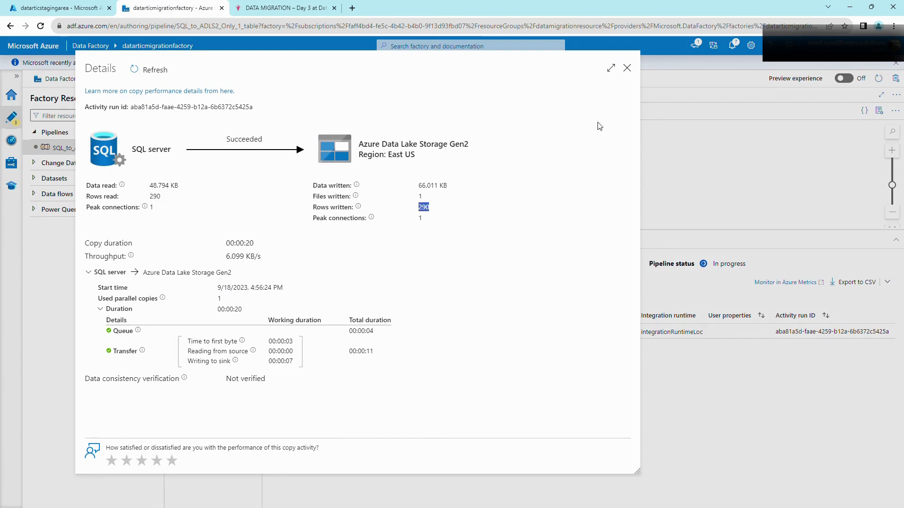
{"action": "left_click", "coordinate": [627, 68]}
- Switch to the Azure portal and view the contents of HumanResources.Employee.txt in the container's Migration_Data folder
{"action": "left_click", "coordinate": [56, 8]}
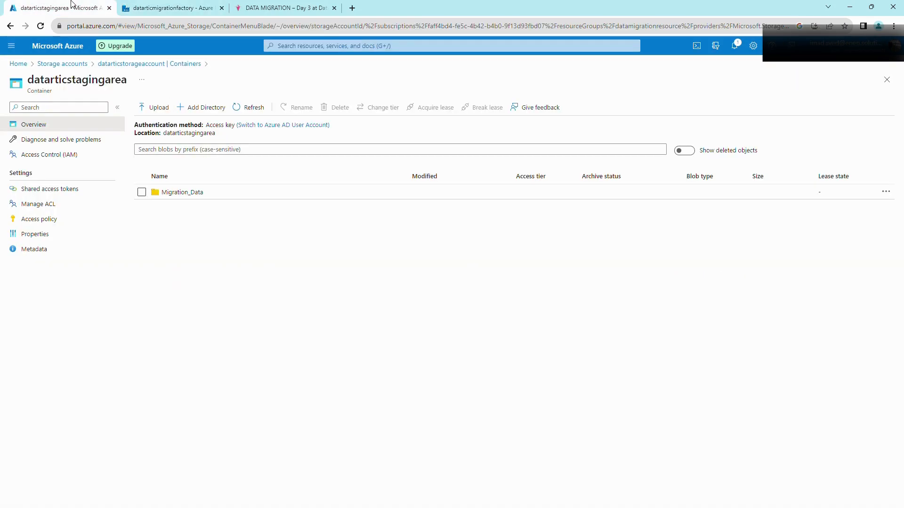
{"action": "left_click", "coordinate": [200, 197]}
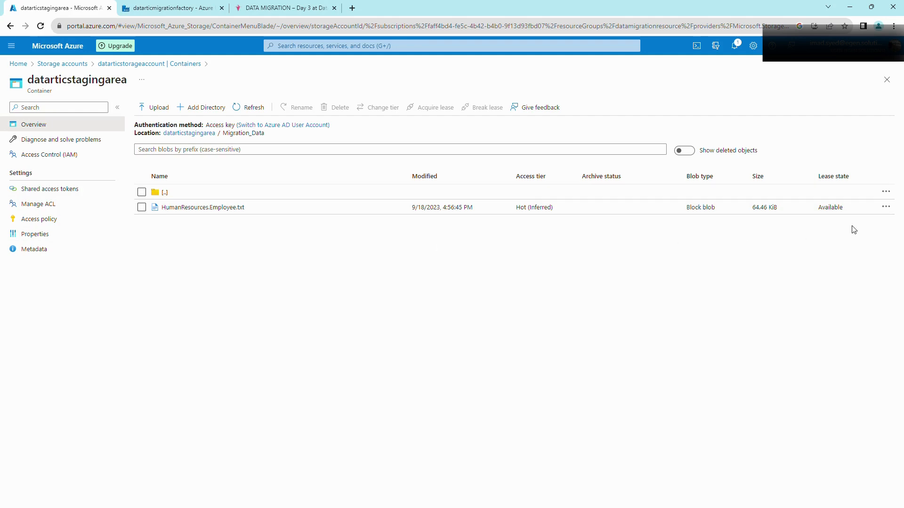
{"action": "left_click", "coordinate": [886, 207]}
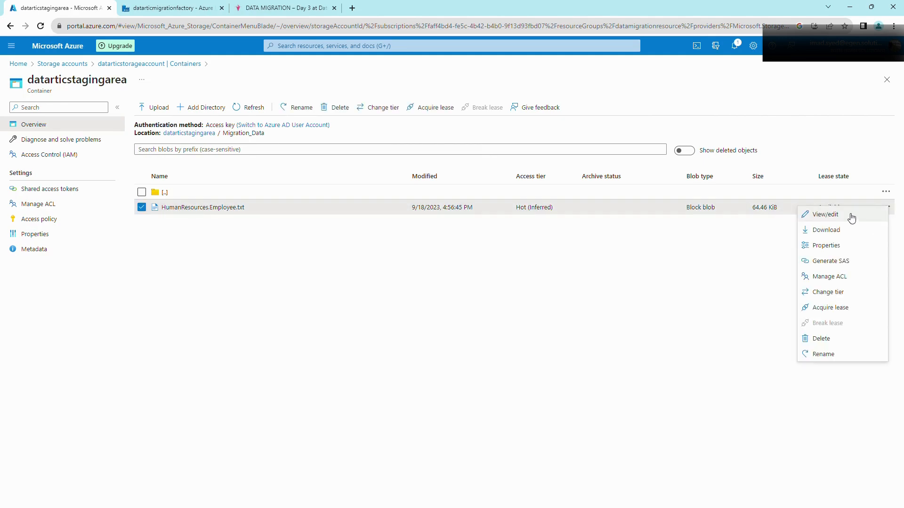
{"action": "left_click", "coordinate": [837, 214]}
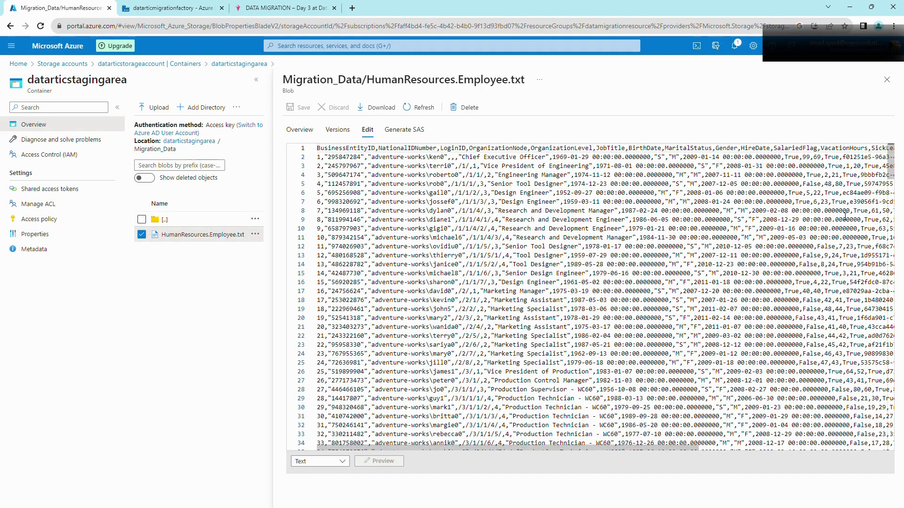